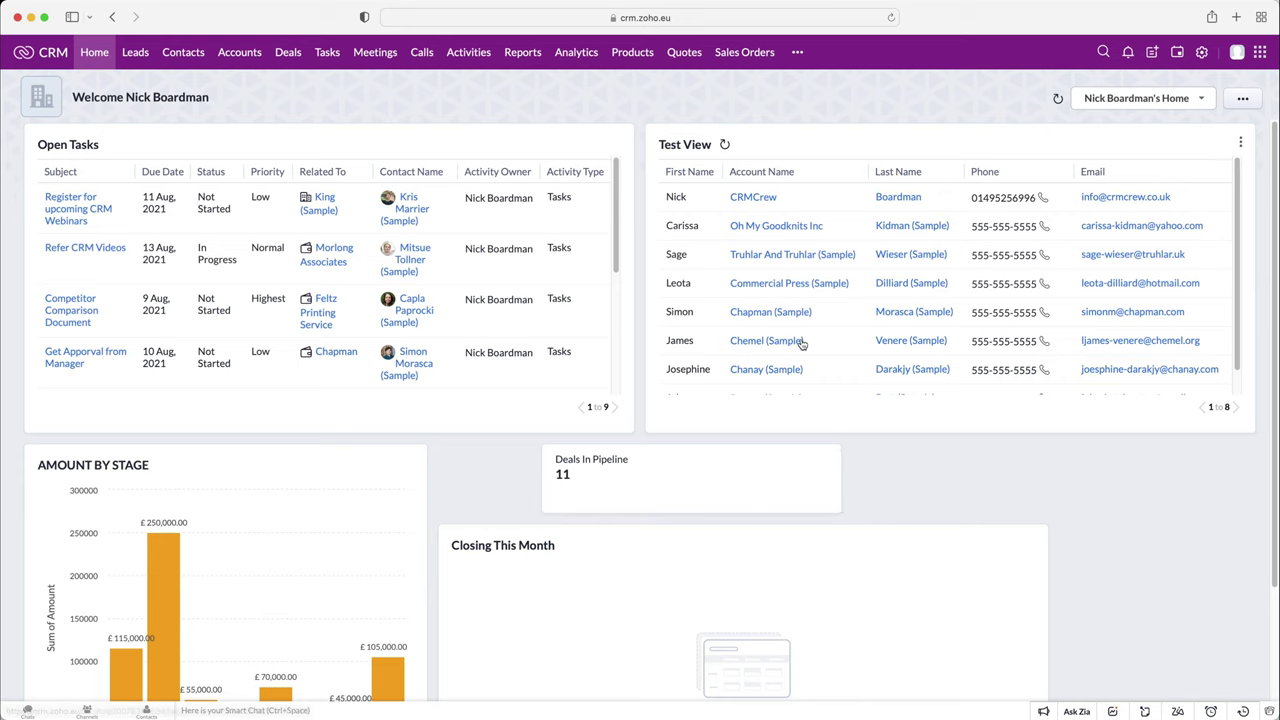
# - Go to the Motivator page in the CRM's General setup, look over its features and access Motivator
pyautogui.click(1204, 58)
pyautogui.doubleClick(243, 148)
pyautogui.click(272, 140)
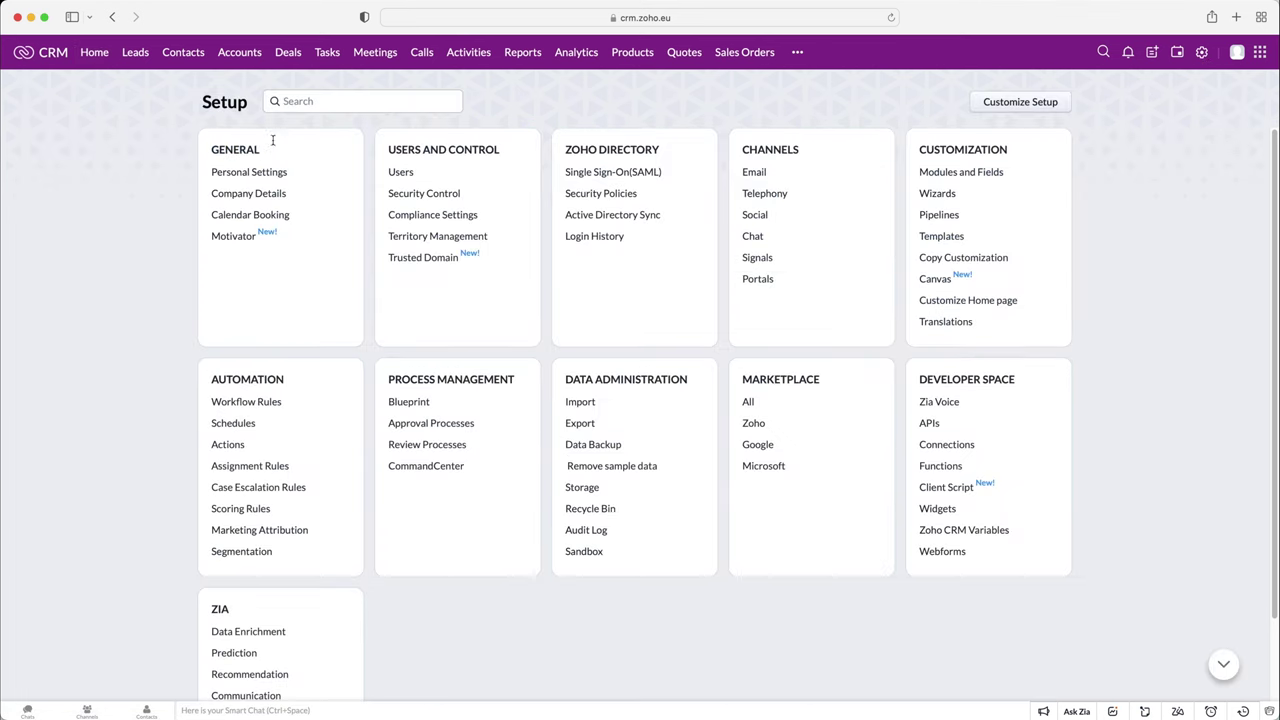
pyautogui.click(235, 238)
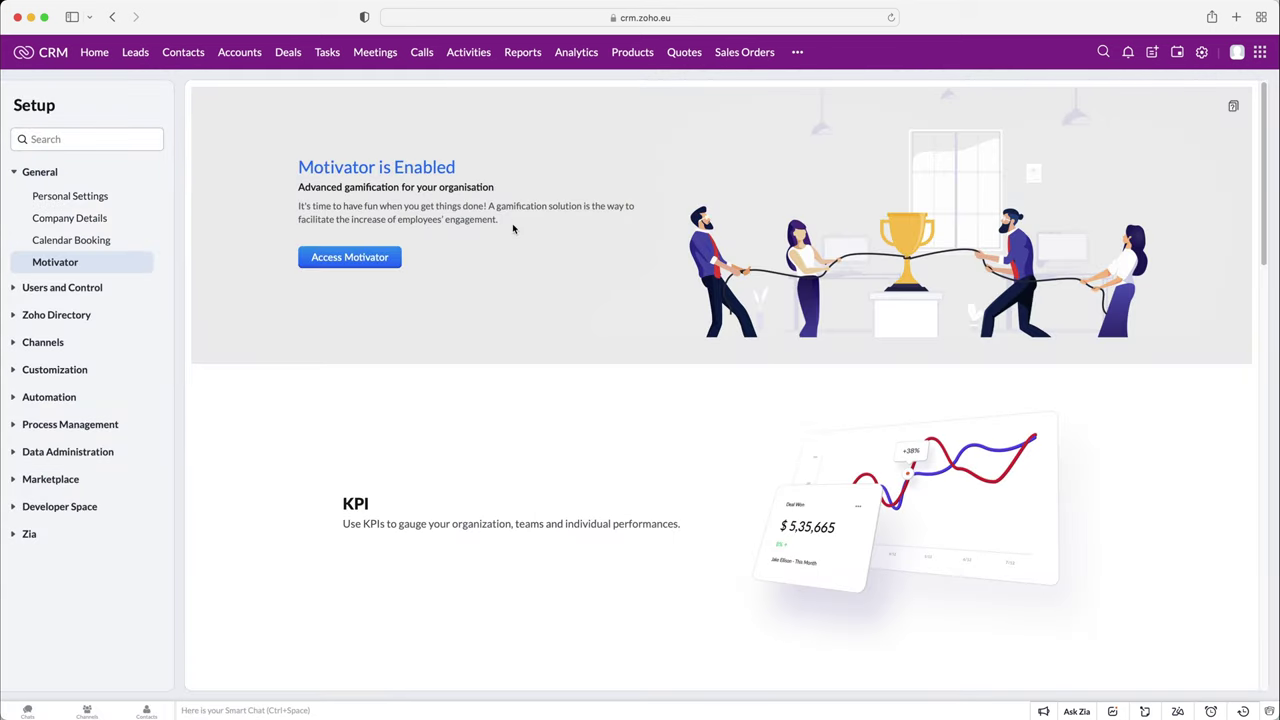
pyautogui.scroll(-5, 513, 229)
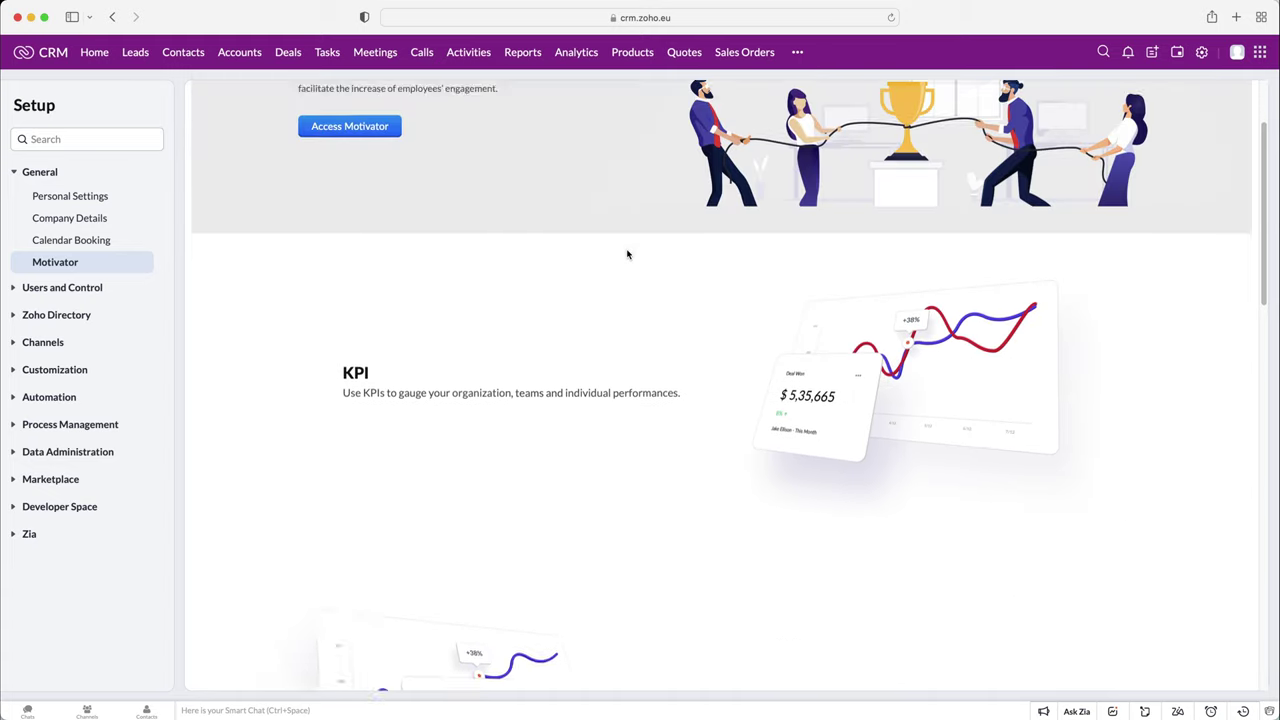
pyautogui.scroll(4, 540, 231)
pyautogui.scroll(-5, 627, 254)
pyautogui.scroll(6, 628, 254)
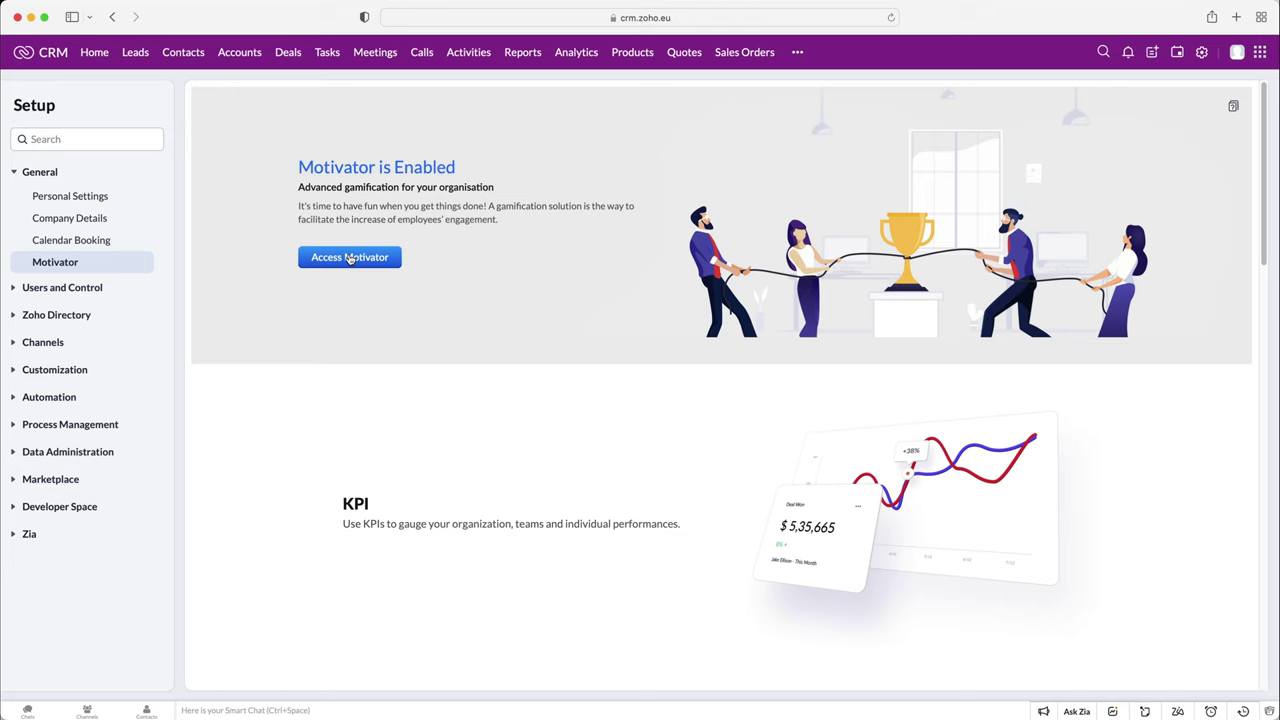
pyautogui.click(349, 257)
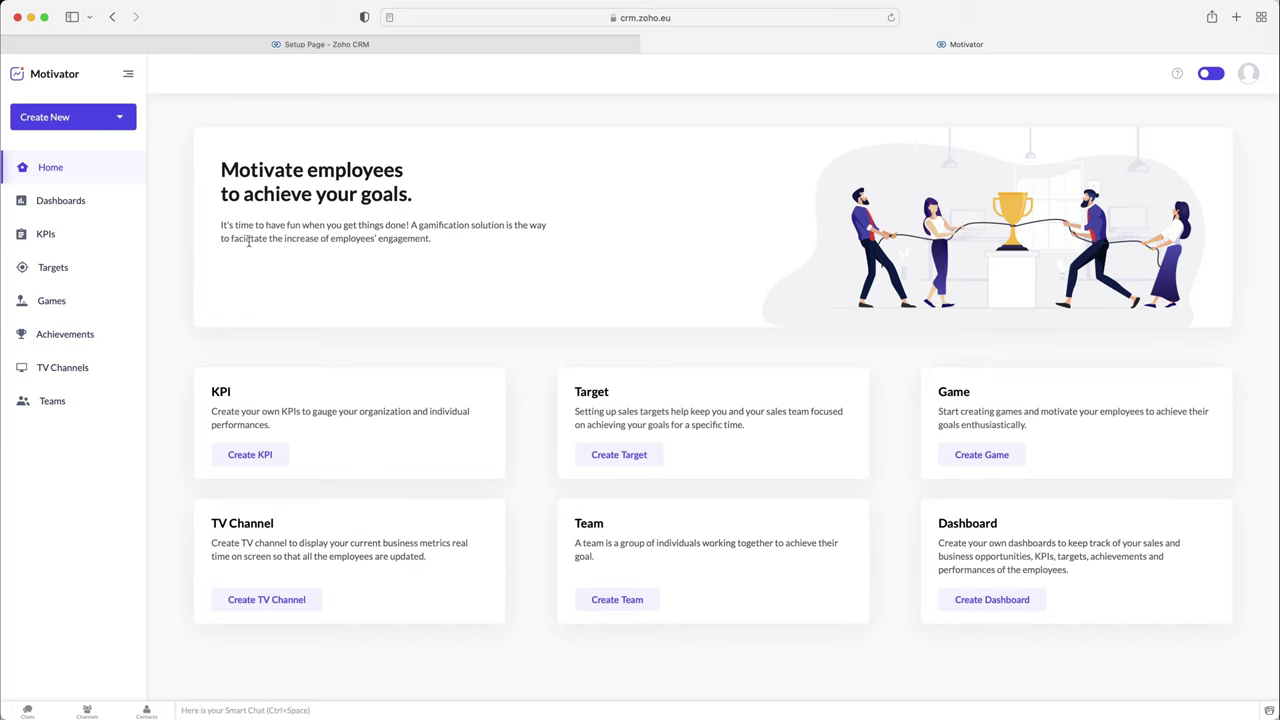
# - Start creating the first KPI and name it Deal Amount
pyautogui.click(45, 235)
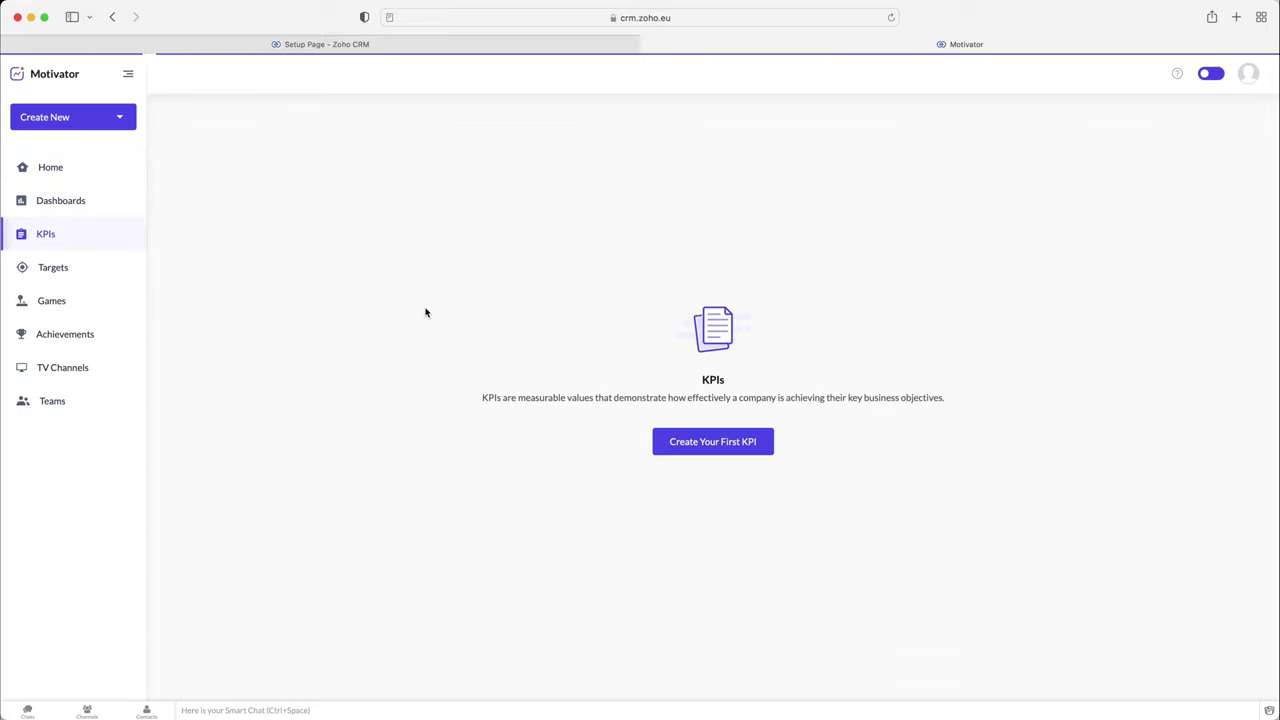
pyautogui.click(736, 446)
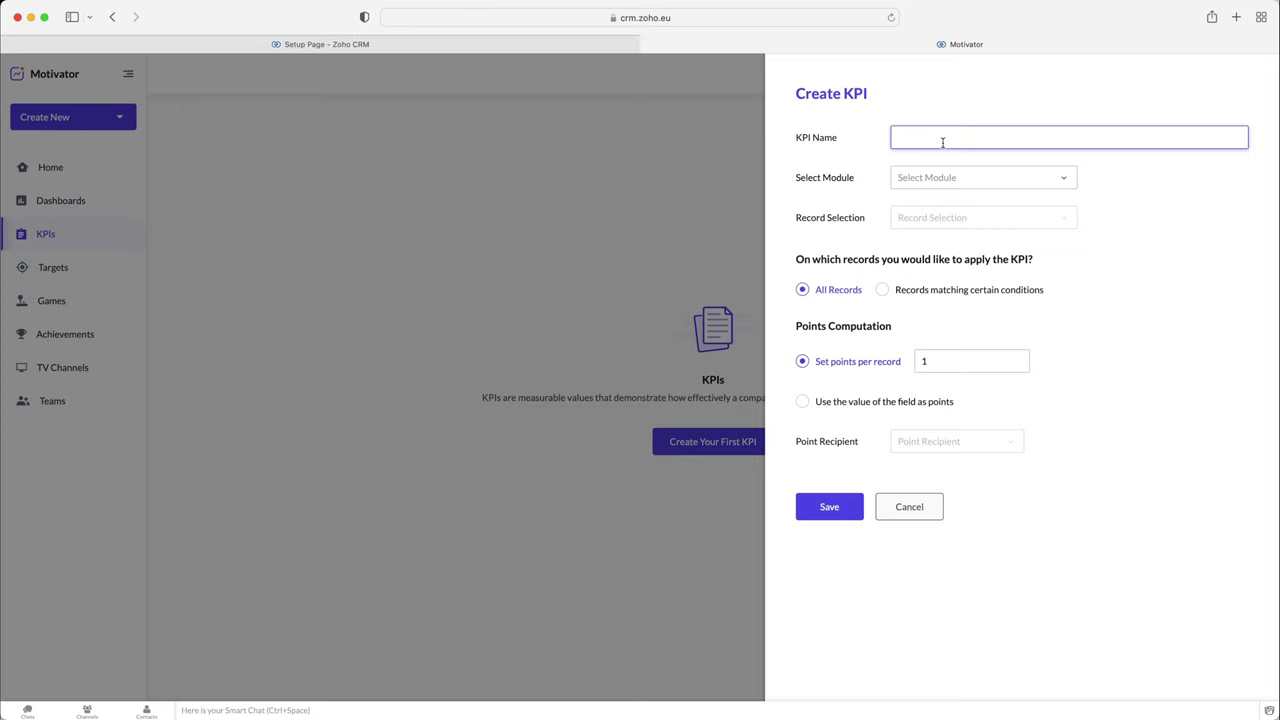
pyautogui.write('Deal Acme')
pyautogui.press('BackSpace')
pyautogui.press('BackSpace')
pyautogui.press('BackSpace')
pyautogui.click(1152, 201)
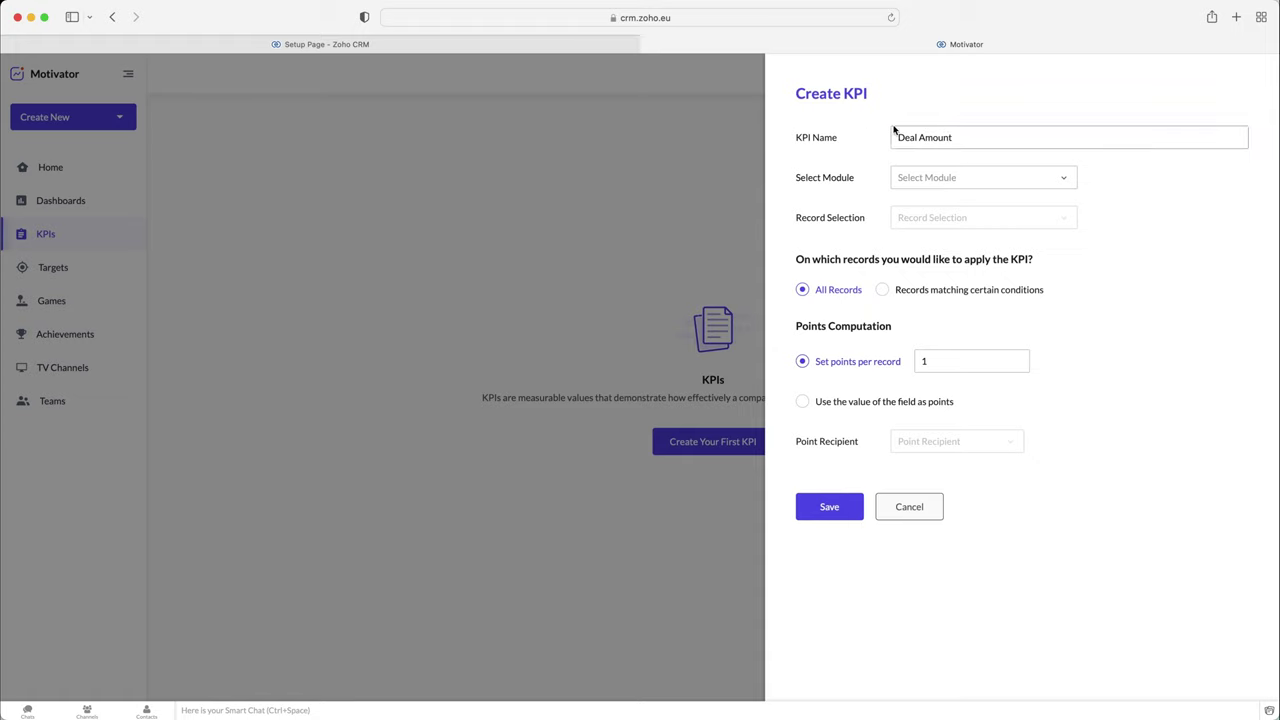
# - Base the KPI on the Deals module, selecting records by Closing Date in the period
pyautogui.click(1048, 178)
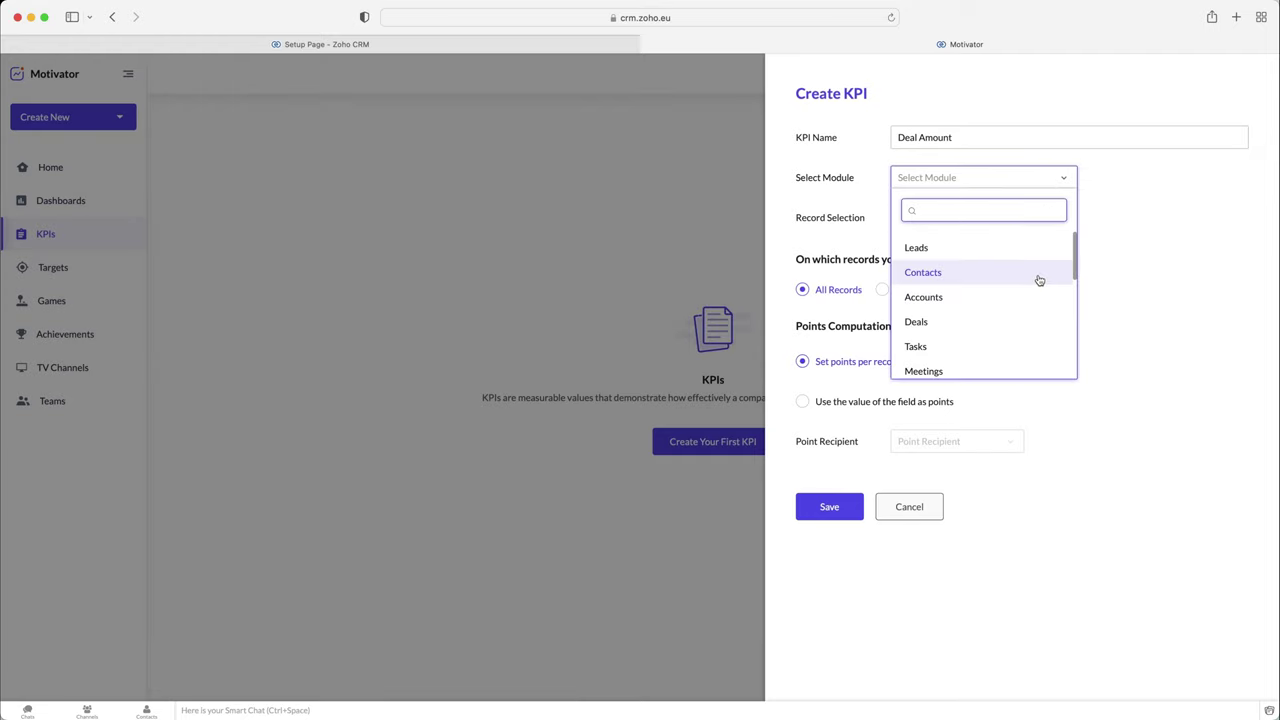
pyautogui.scroll(-4, 1039, 280)
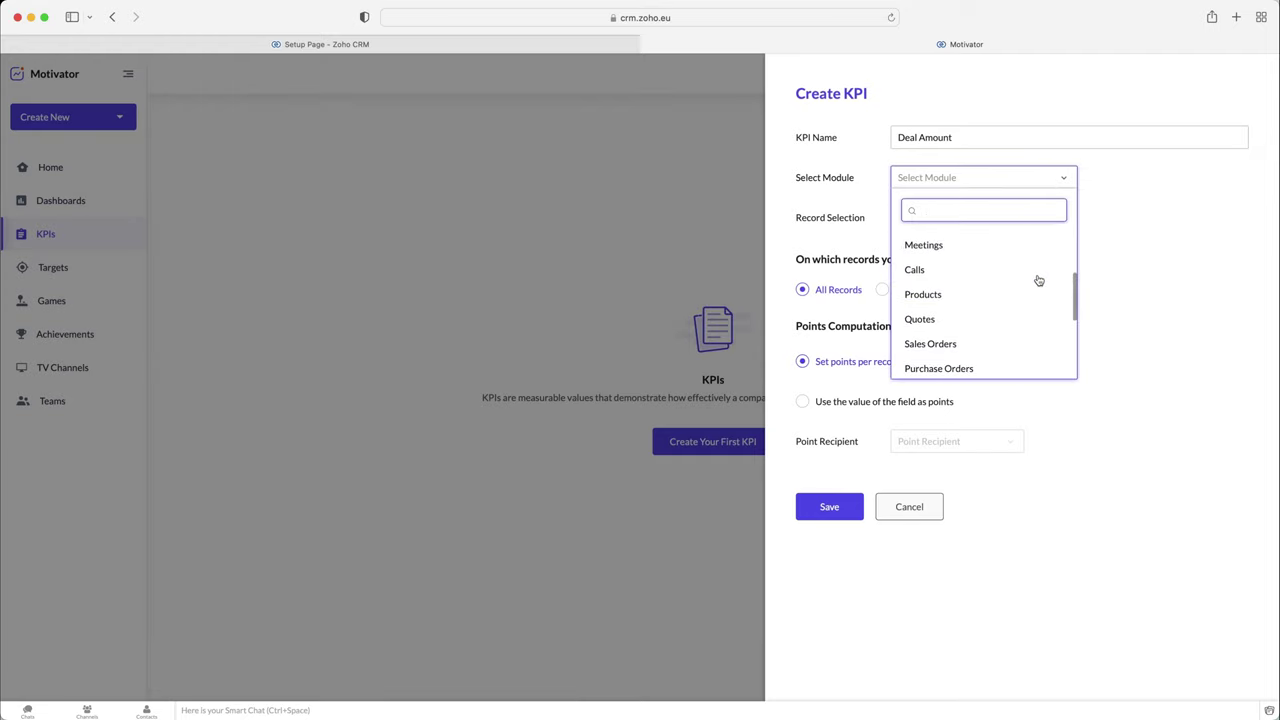
pyautogui.scroll(-5, 1039, 280)
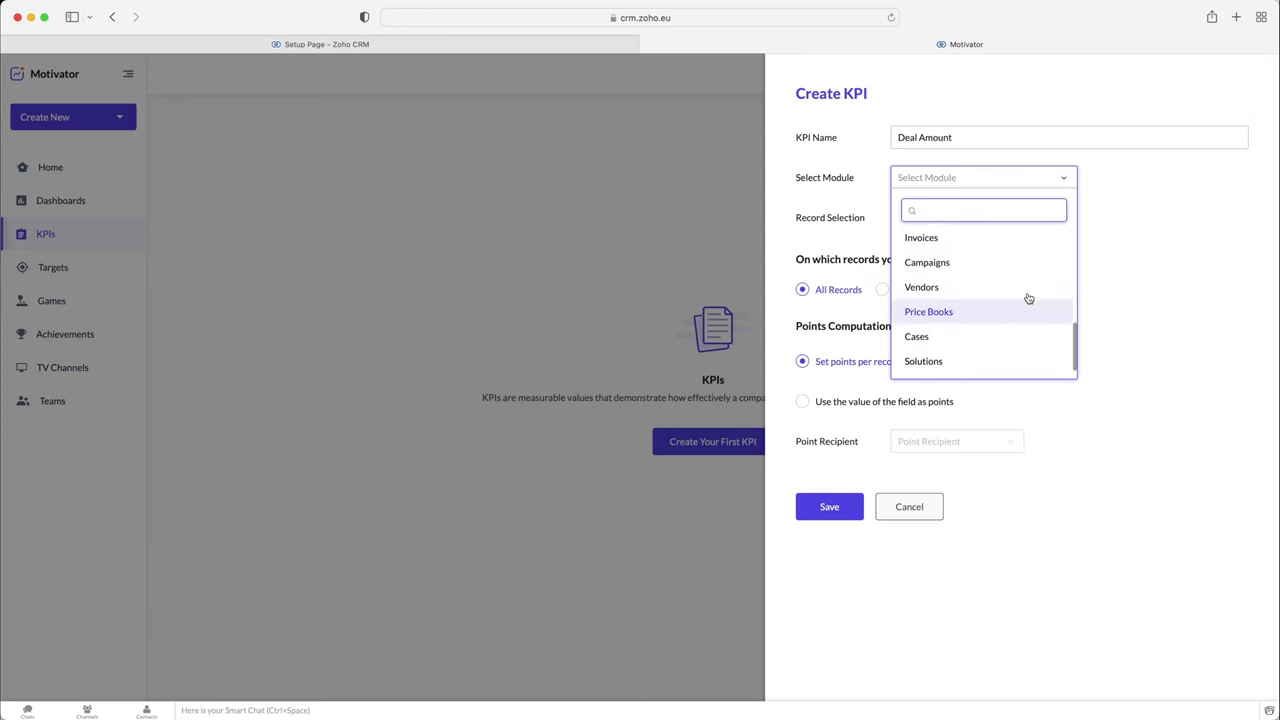
pyautogui.scroll(5, 1029, 298)
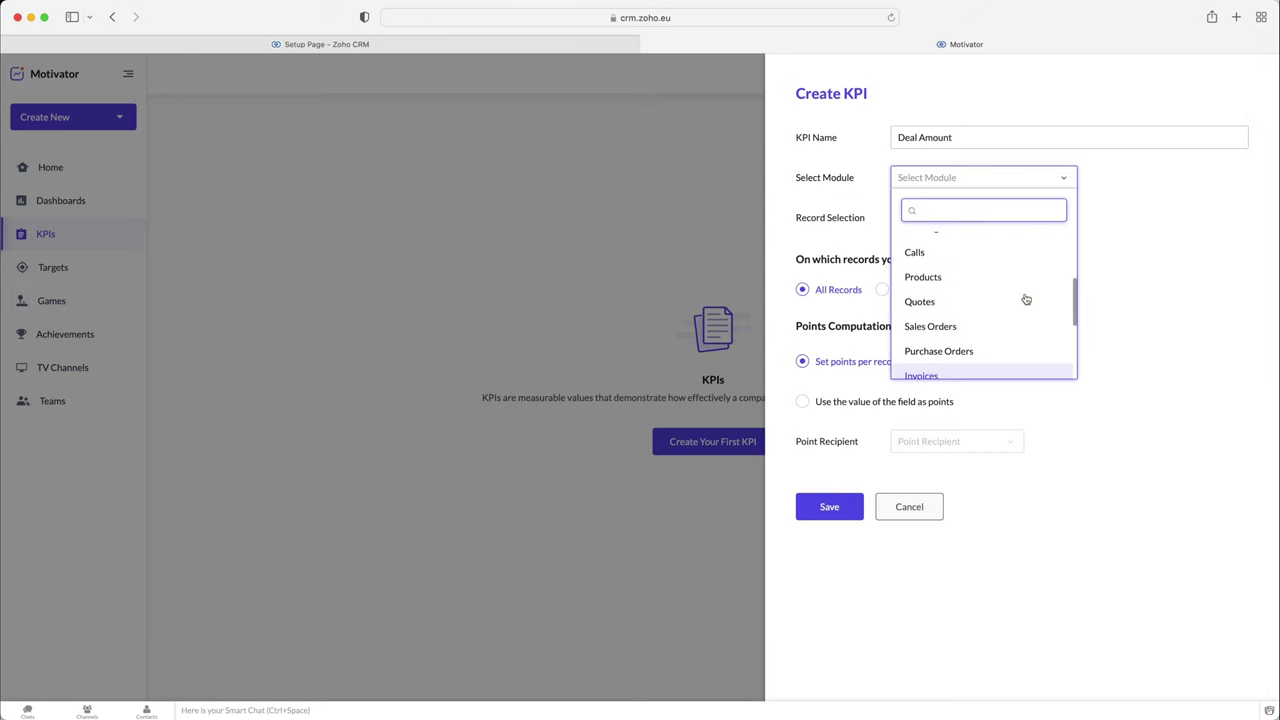
pyautogui.scroll(-5, 997, 277)
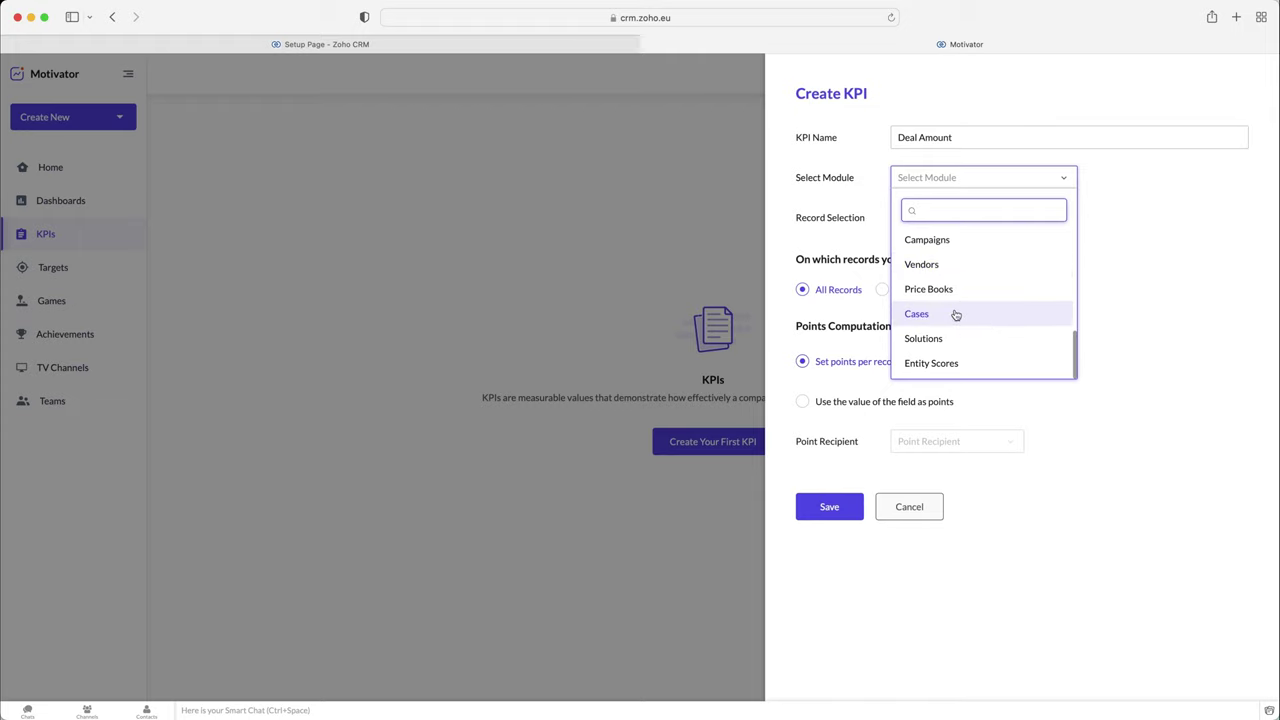
pyautogui.scroll(10, 956, 314)
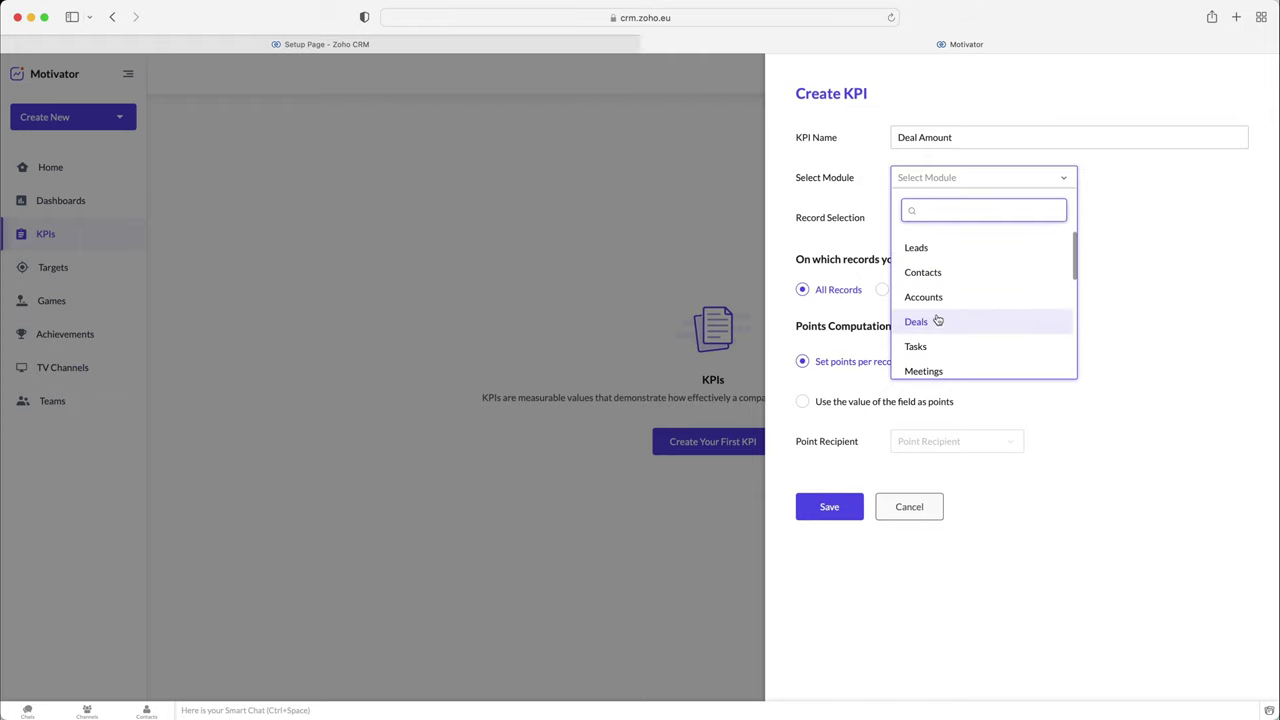
pyautogui.click(936, 321)
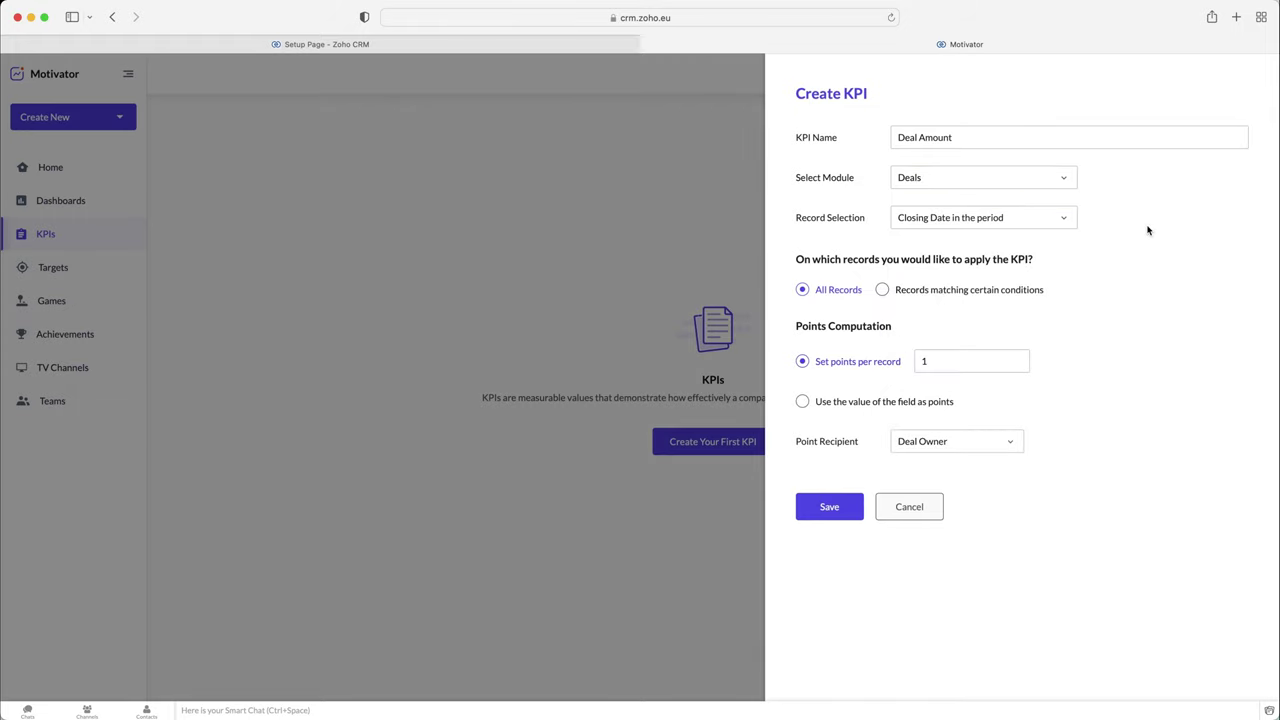
pyautogui.click(1018, 222)
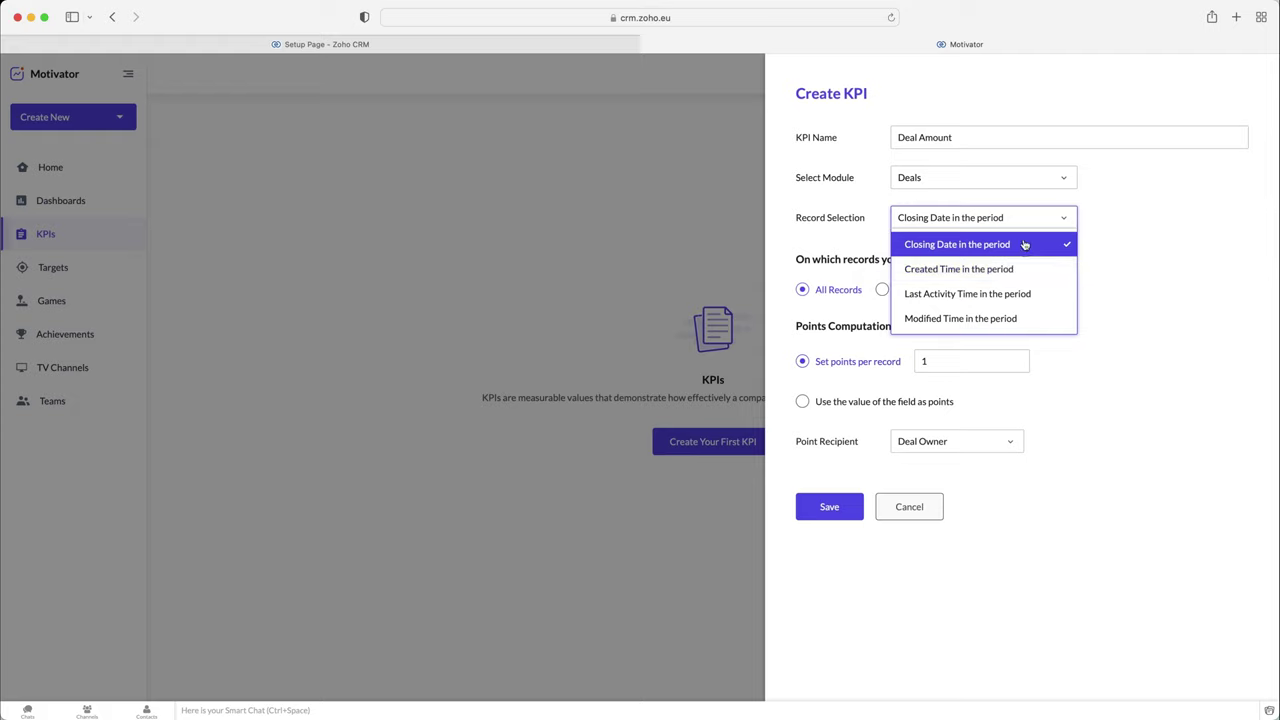
pyautogui.click(1022, 252)
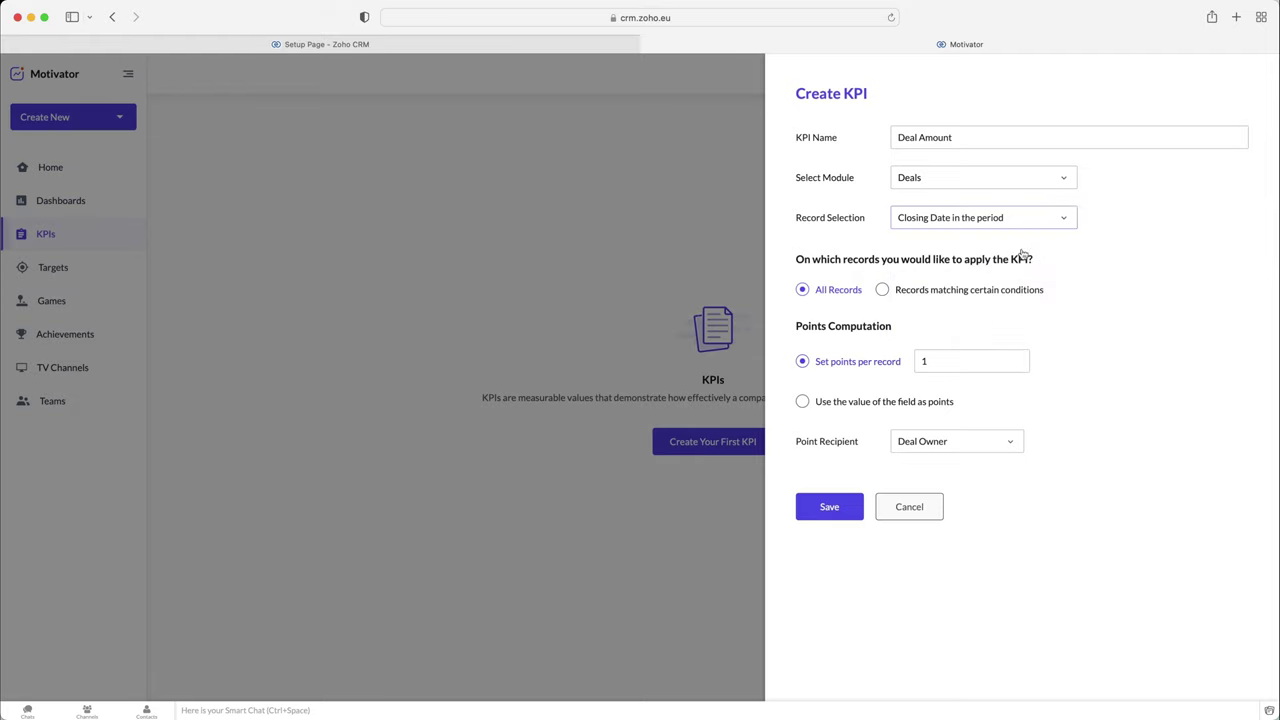
# - Try limiting the KPI to records matching certain conditions, browse the condition fields, and return to All Records
pyautogui.click(947, 291)
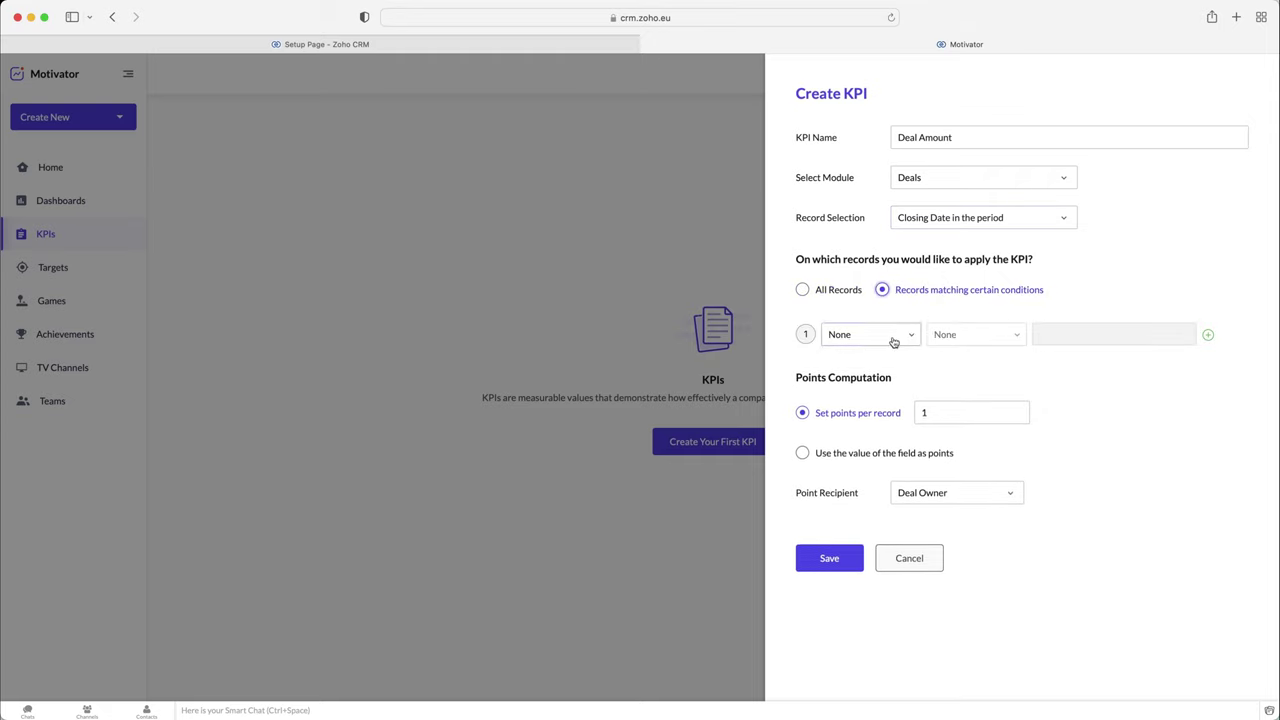
pyautogui.click(893, 338)
pyautogui.scroll(-10, 885, 434)
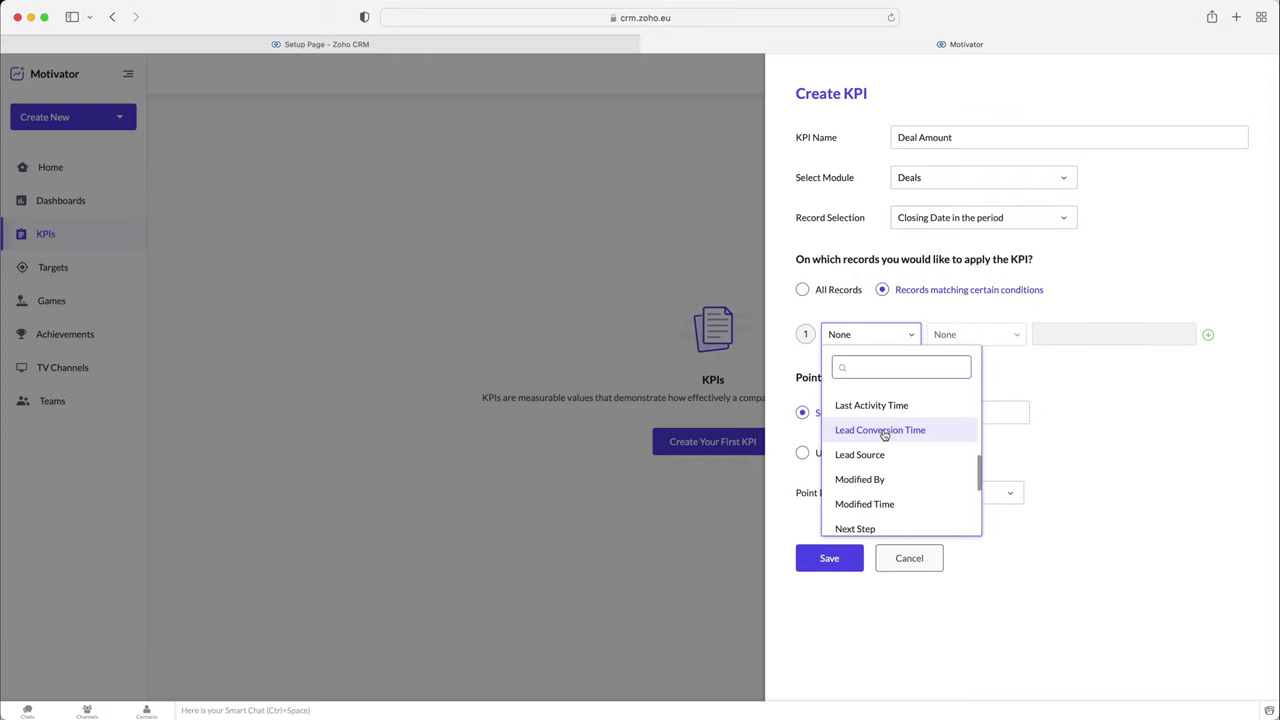
pyautogui.click(1025, 334)
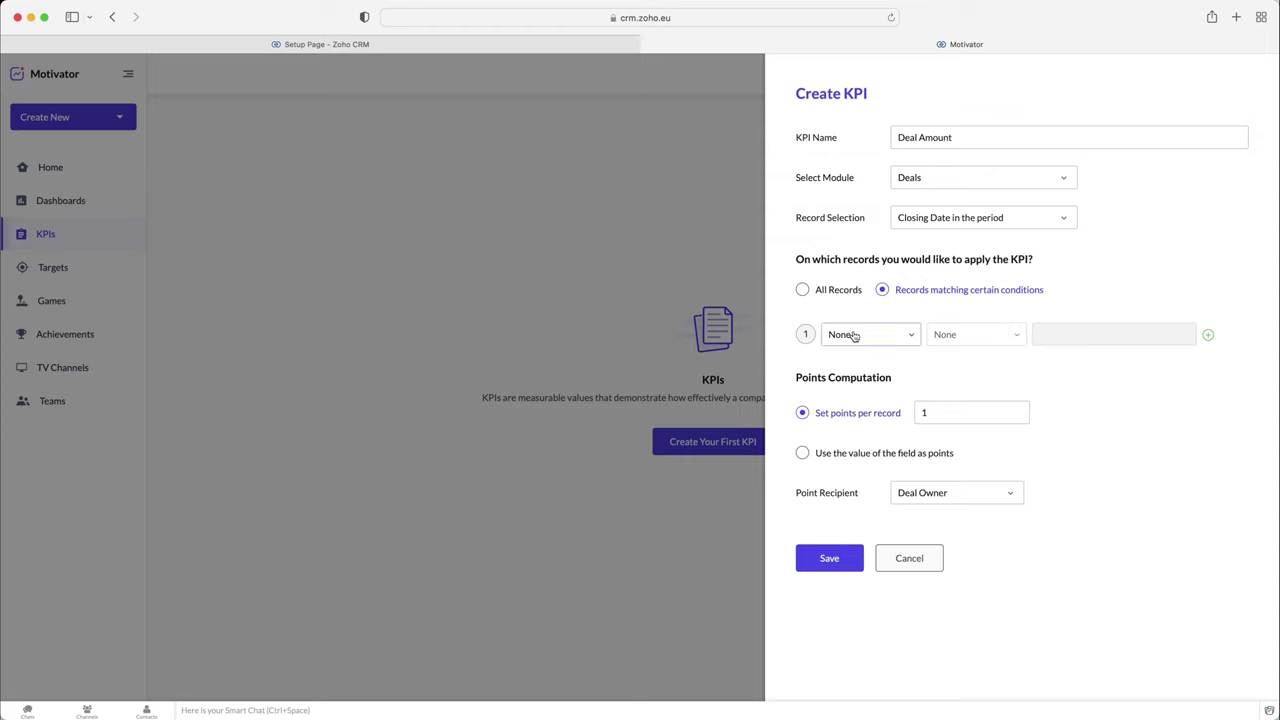
pyautogui.click(816, 294)
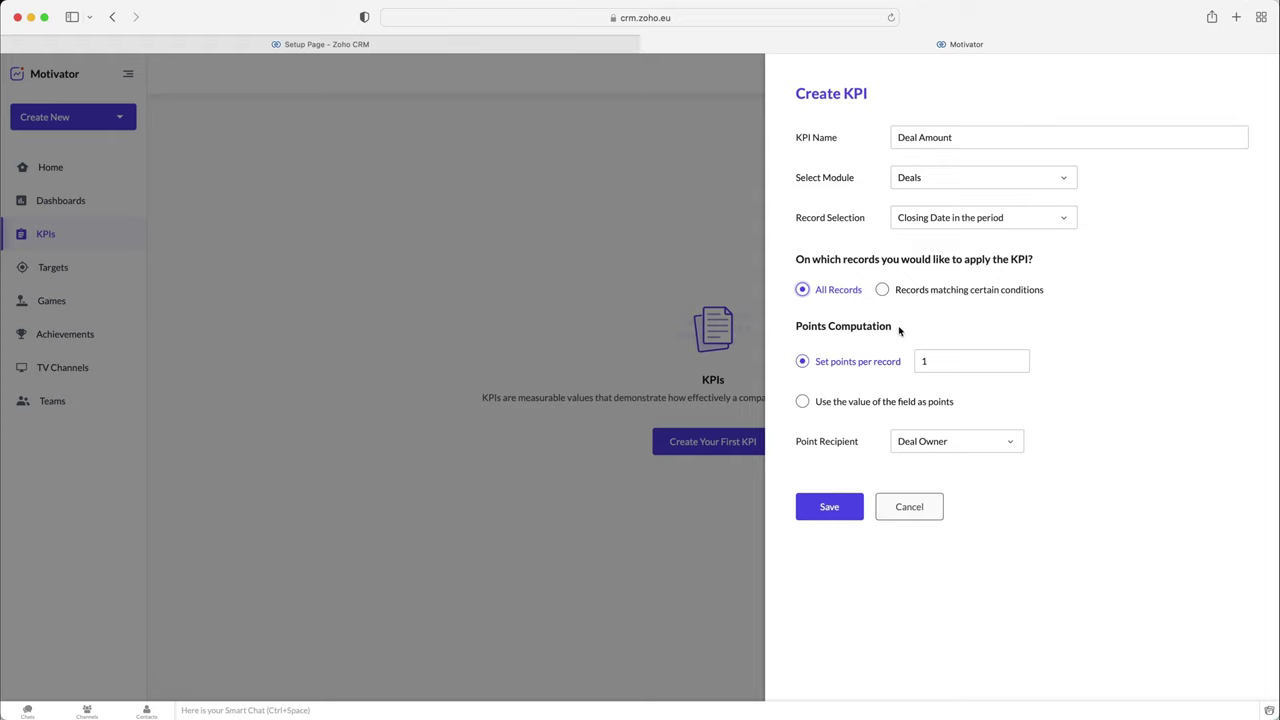
pyautogui.click(950, 361)
pyautogui.click(1071, 321)
pyautogui.click(939, 366)
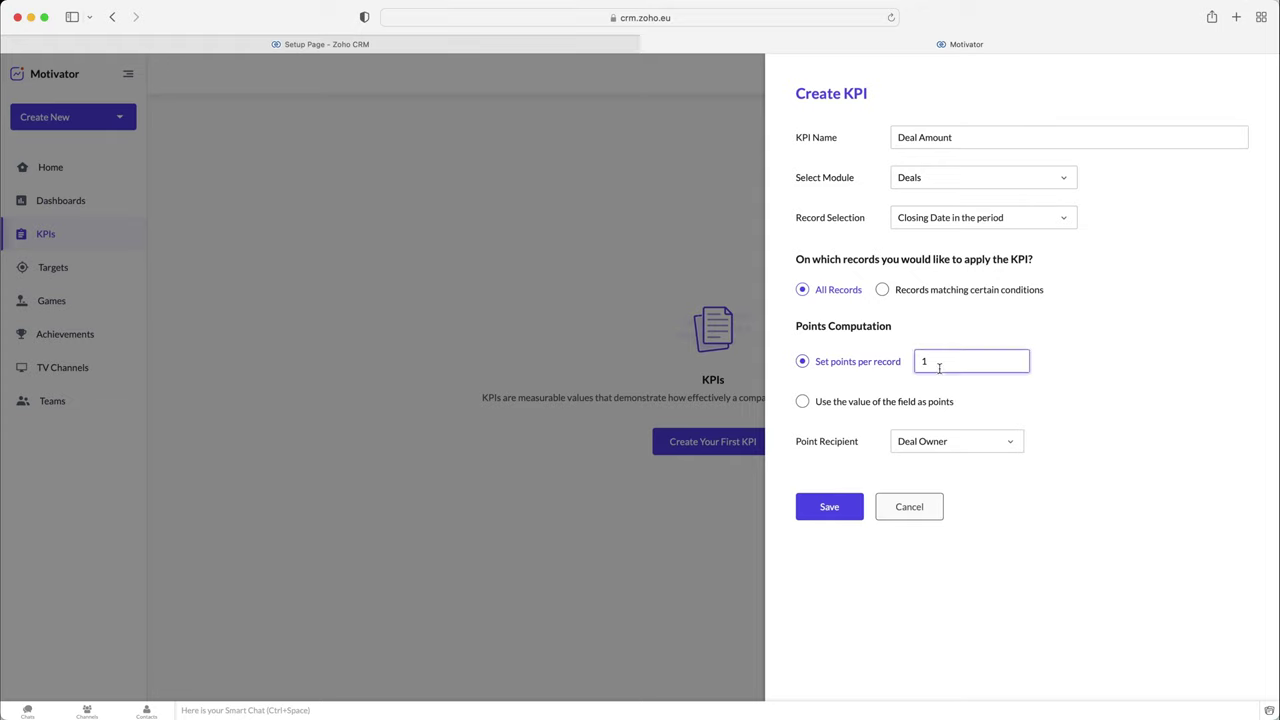
pyautogui.write('0')
# - Use the Amount field's value as points with the Deal Owner as point recipient, and save the KPI
pyautogui.click(876, 405)
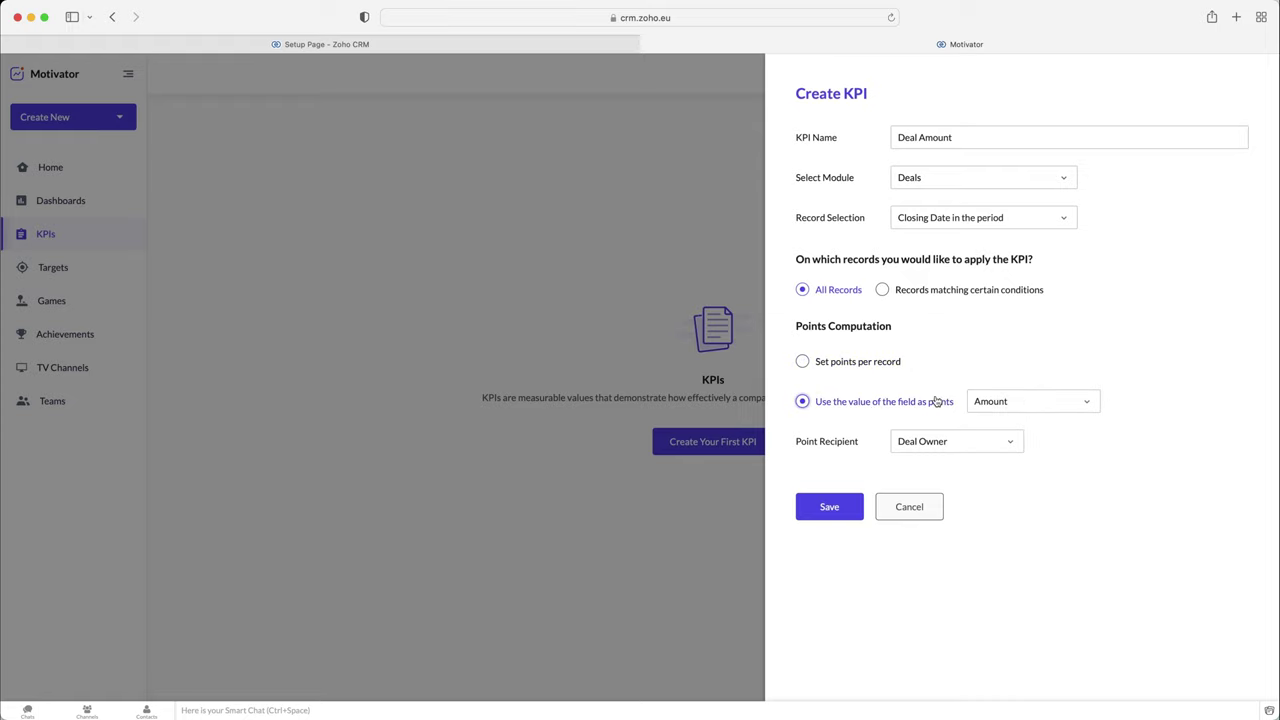
pyautogui.click(1031, 402)
pyautogui.click(991, 466)
pyautogui.click(953, 446)
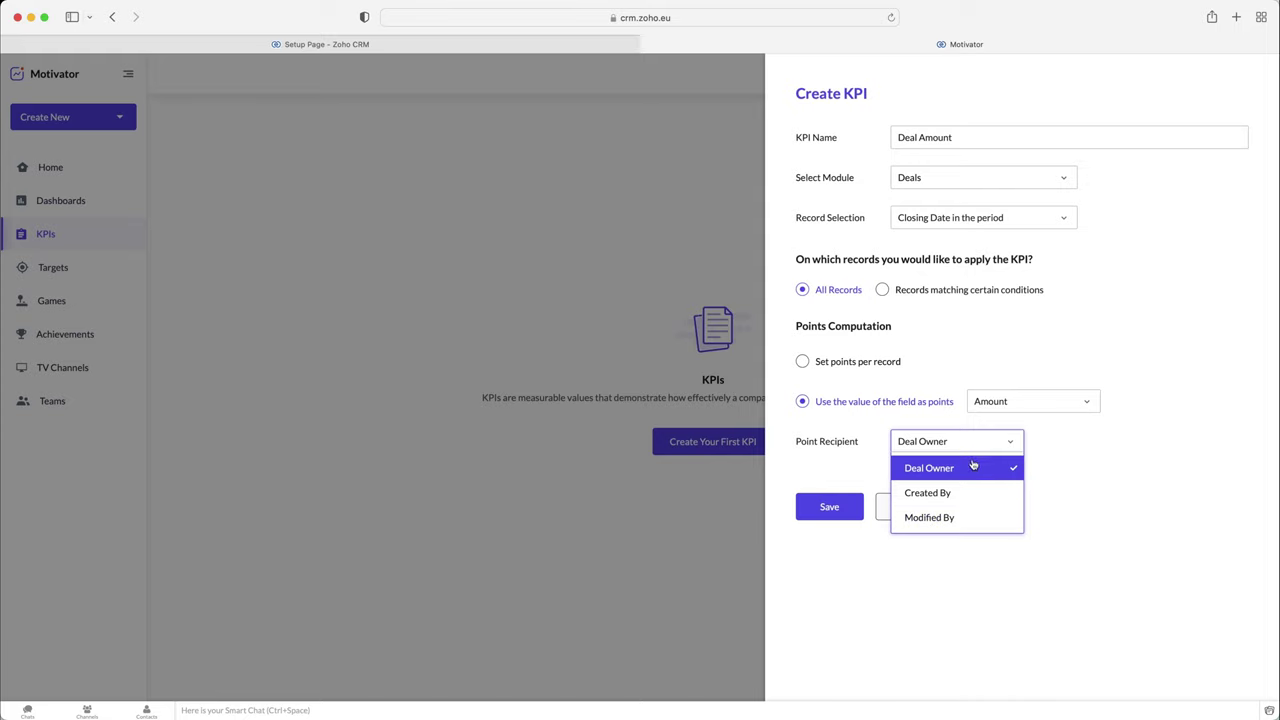
pyautogui.click(972, 467)
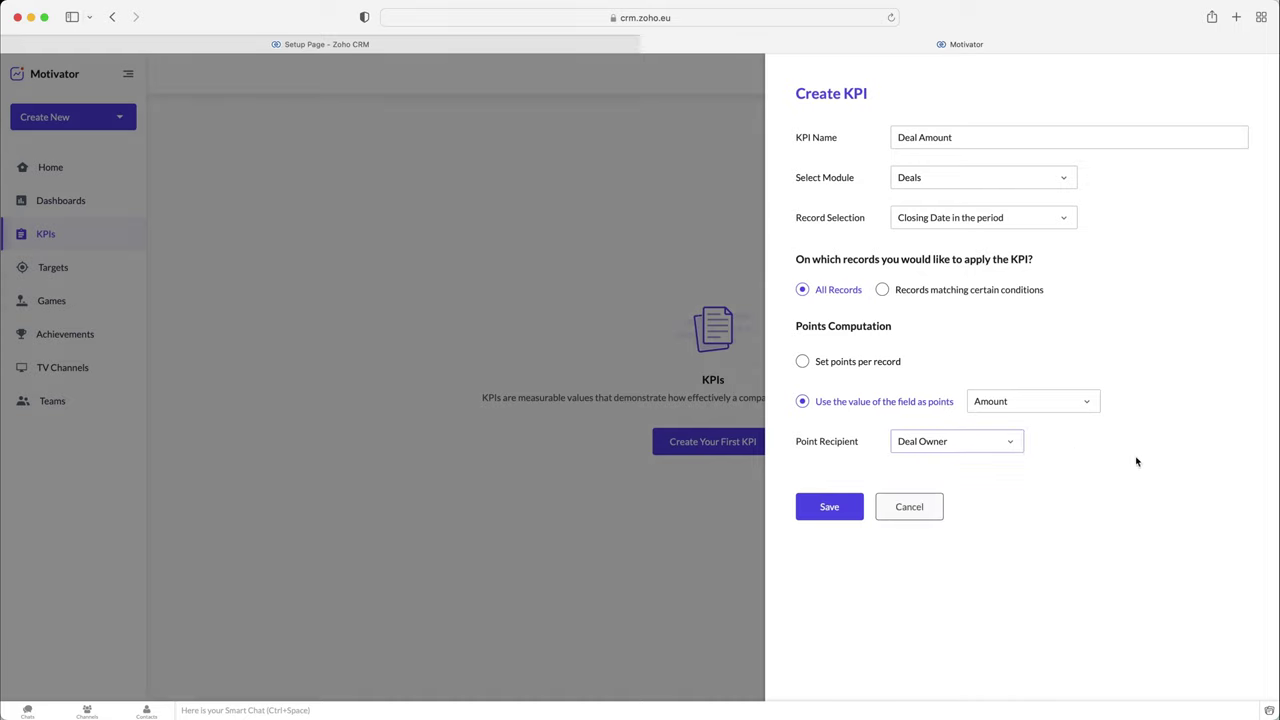
pyautogui.click(846, 505)
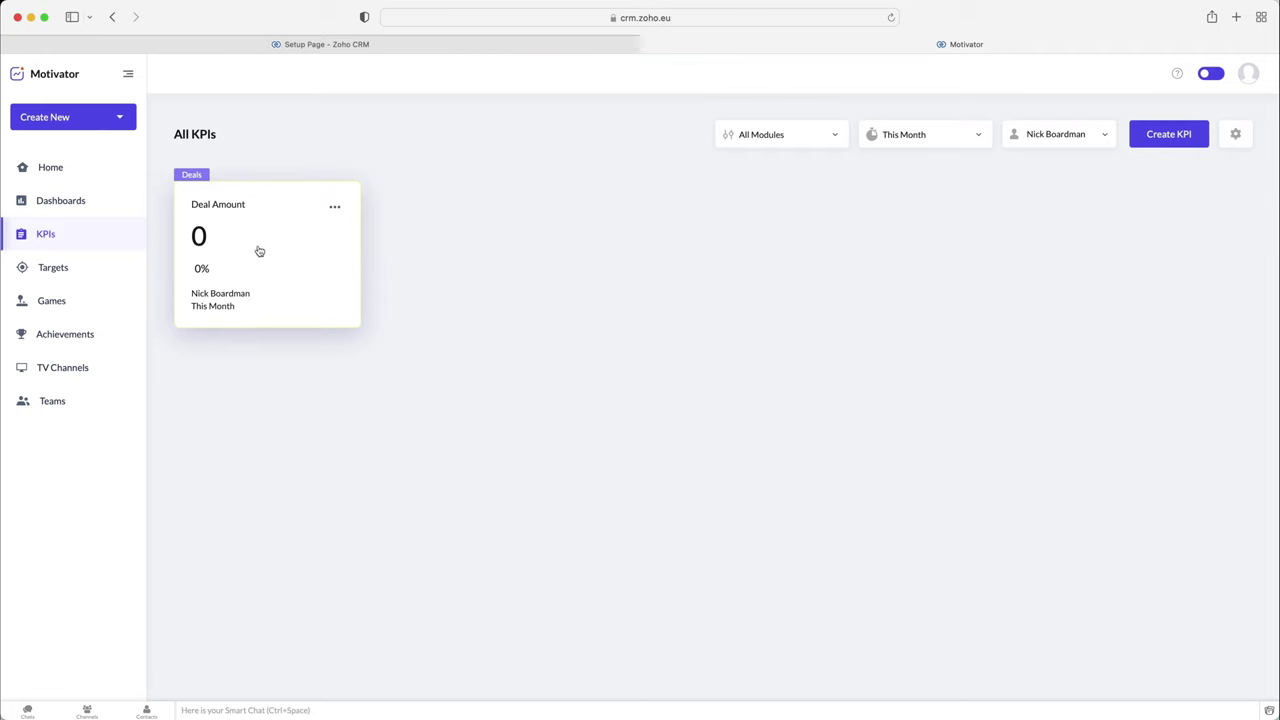
# - Filter the KPI list by the Leads module and return it to All Modules
pyautogui.click(808, 141)
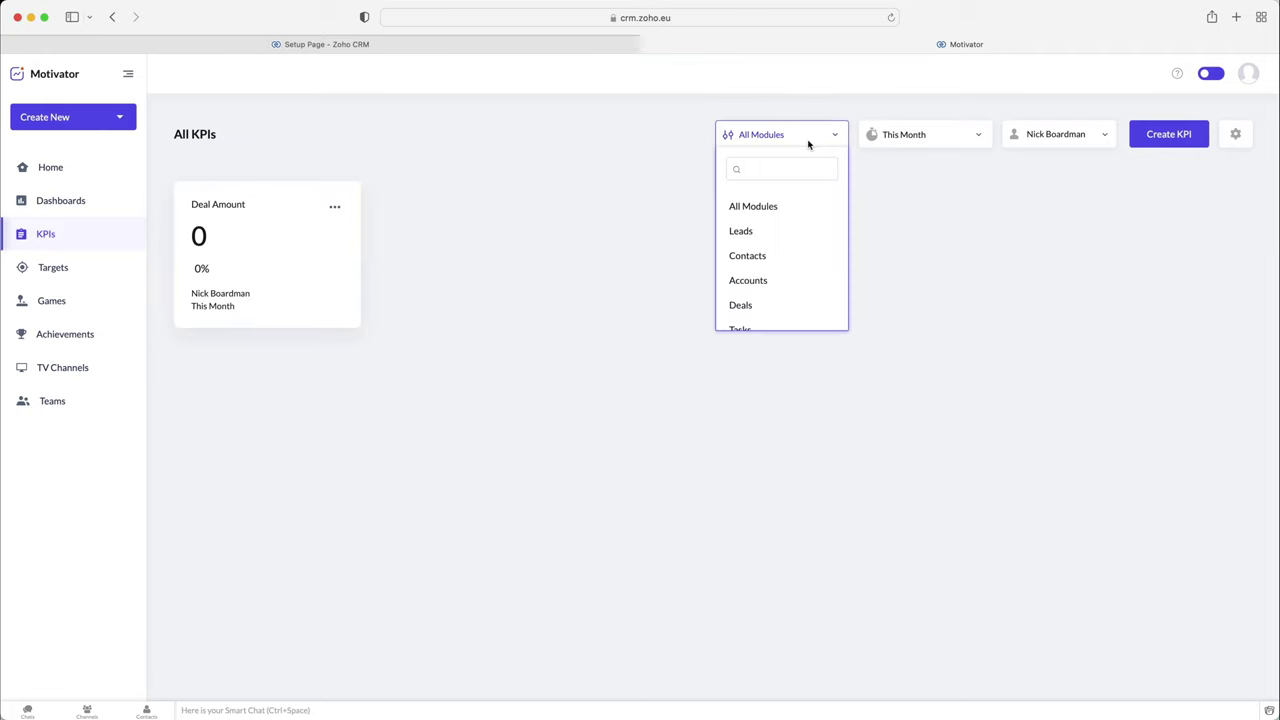
pyautogui.scroll(-3, 757, 247)
pyautogui.scroll(3, 760, 245)
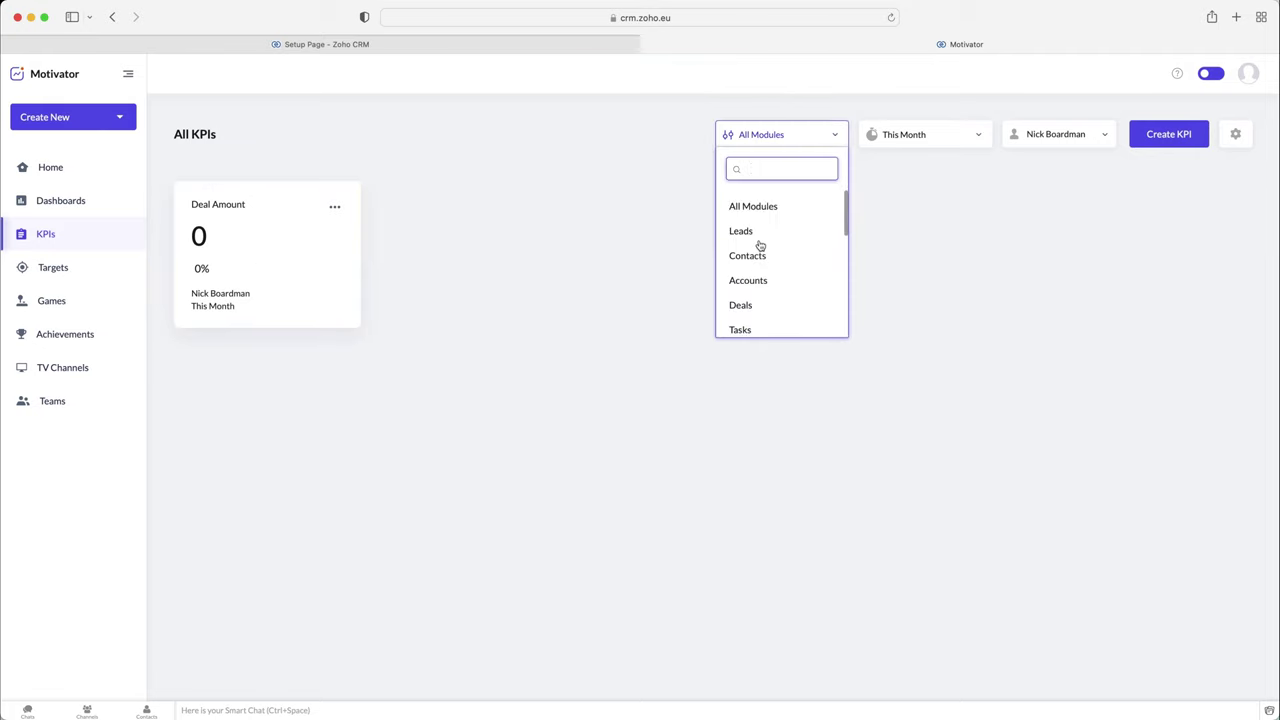
pyautogui.click(754, 229)
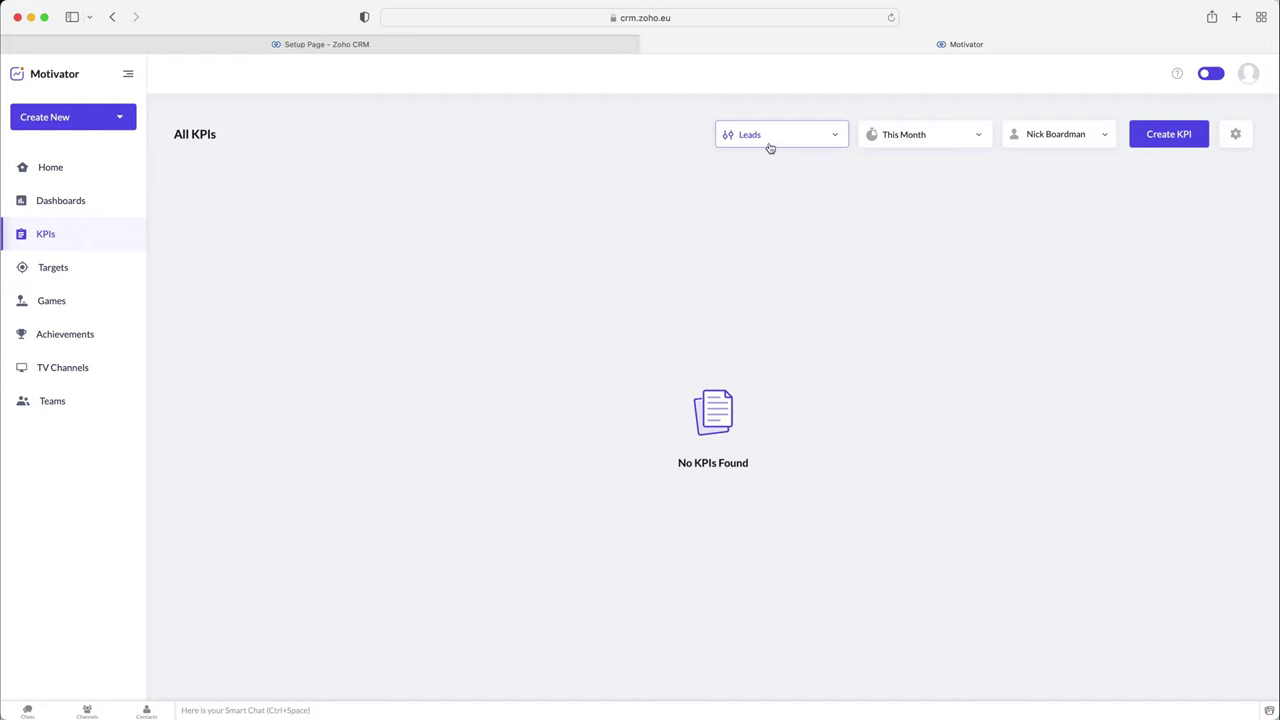
pyautogui.click(769, 146)
pyautogui.click(757, 203)
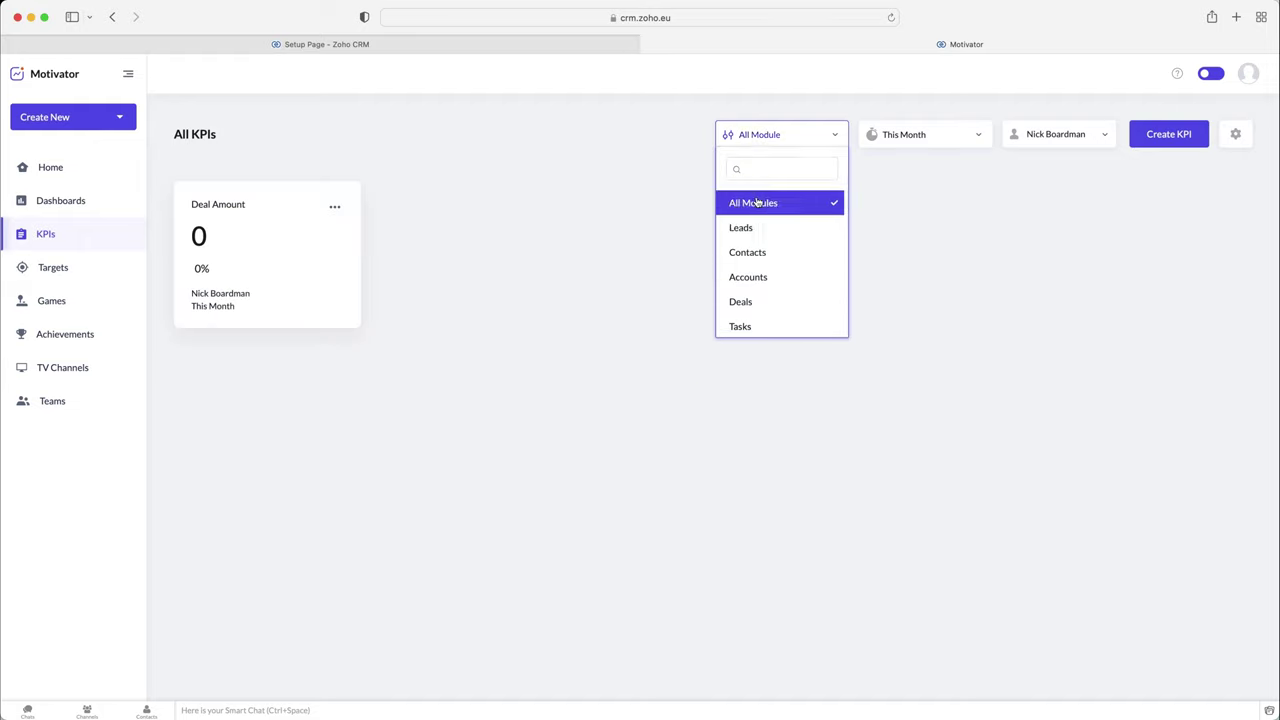
# - Filter the KPI list by Today and switch the period to This Week, checking the custom period and user filters
pyautogui.click(948, 140)
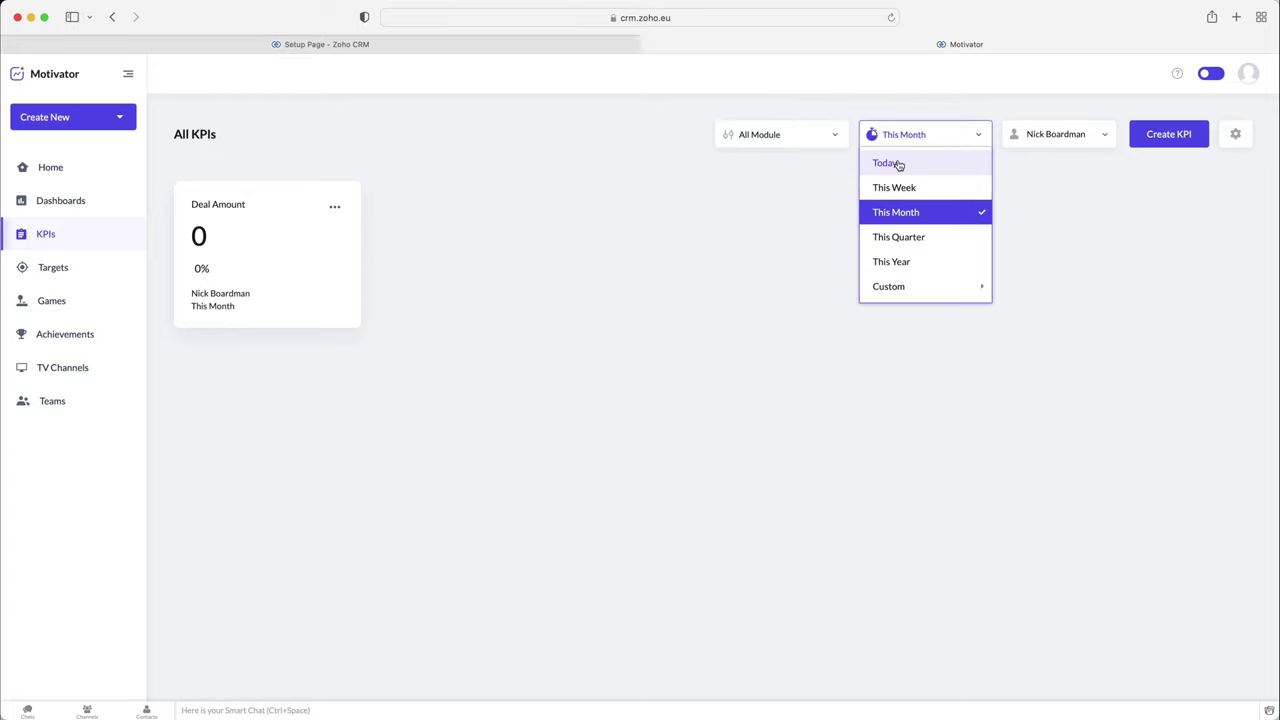
pyautogui.click(898, 164)
pyautogui.click(914, 143)
pyautogui.click(907, 187)
pyautogui.click(922, 135)
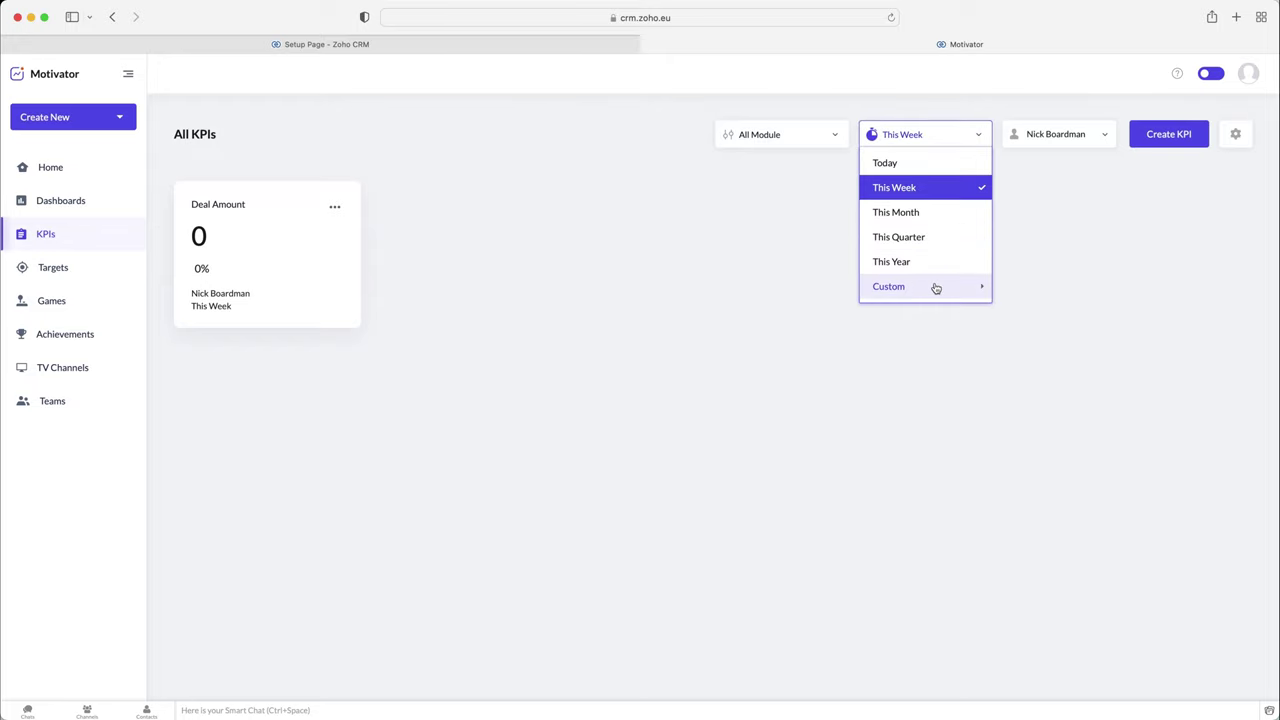
pyautogui.click(1075, 137)
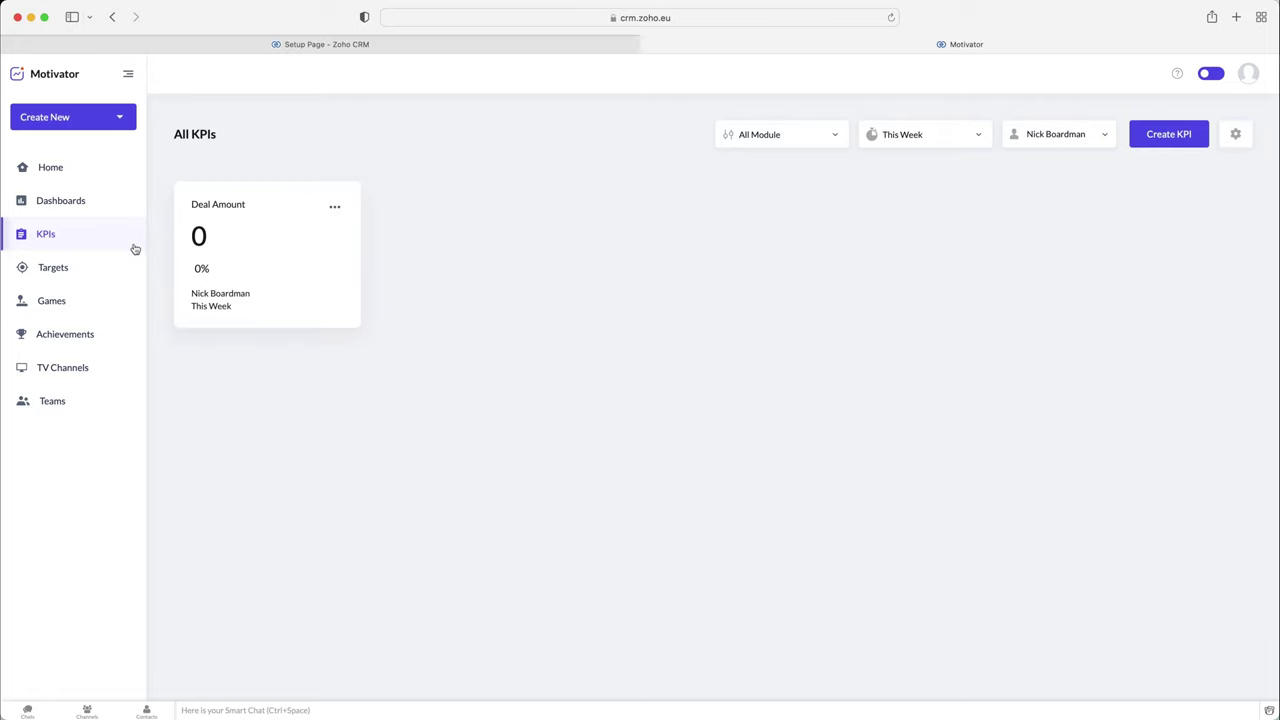
# - Start the first target, name it "10000 Deal Amount" and base it on the existing Deal Amount KPI
pyautogui.click(78, 273)
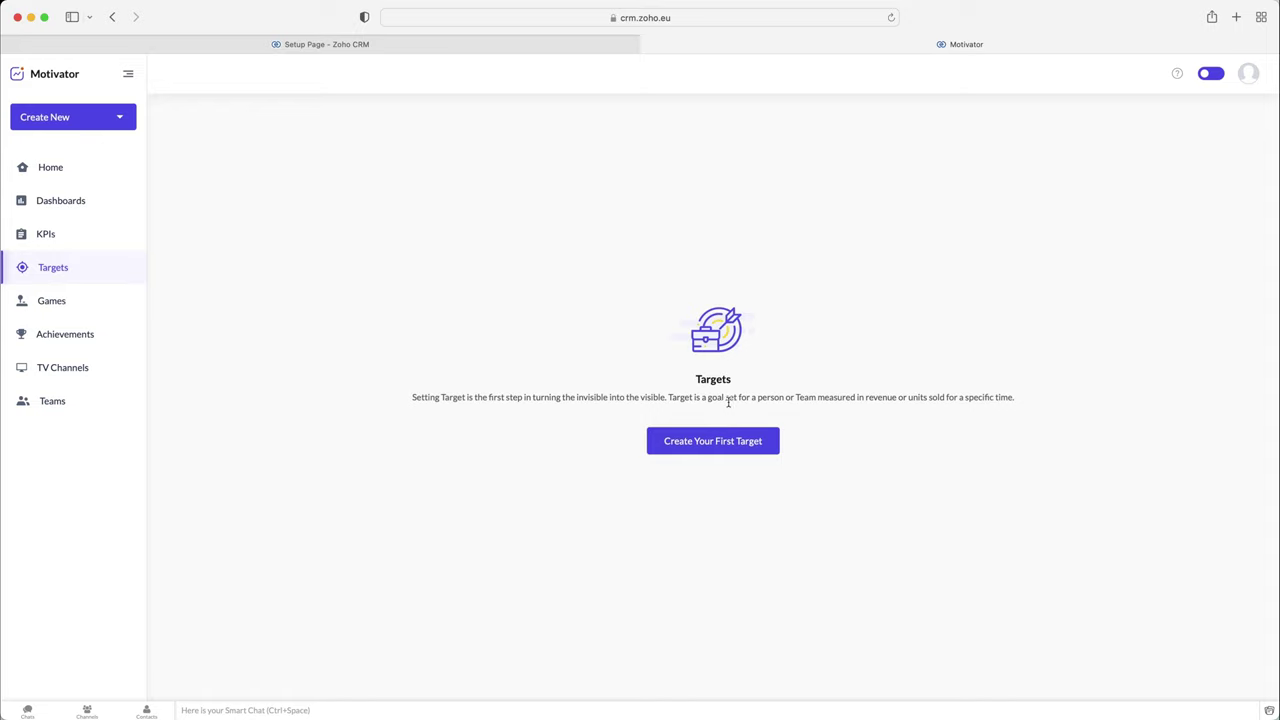
pyautogui.click(720, 449)
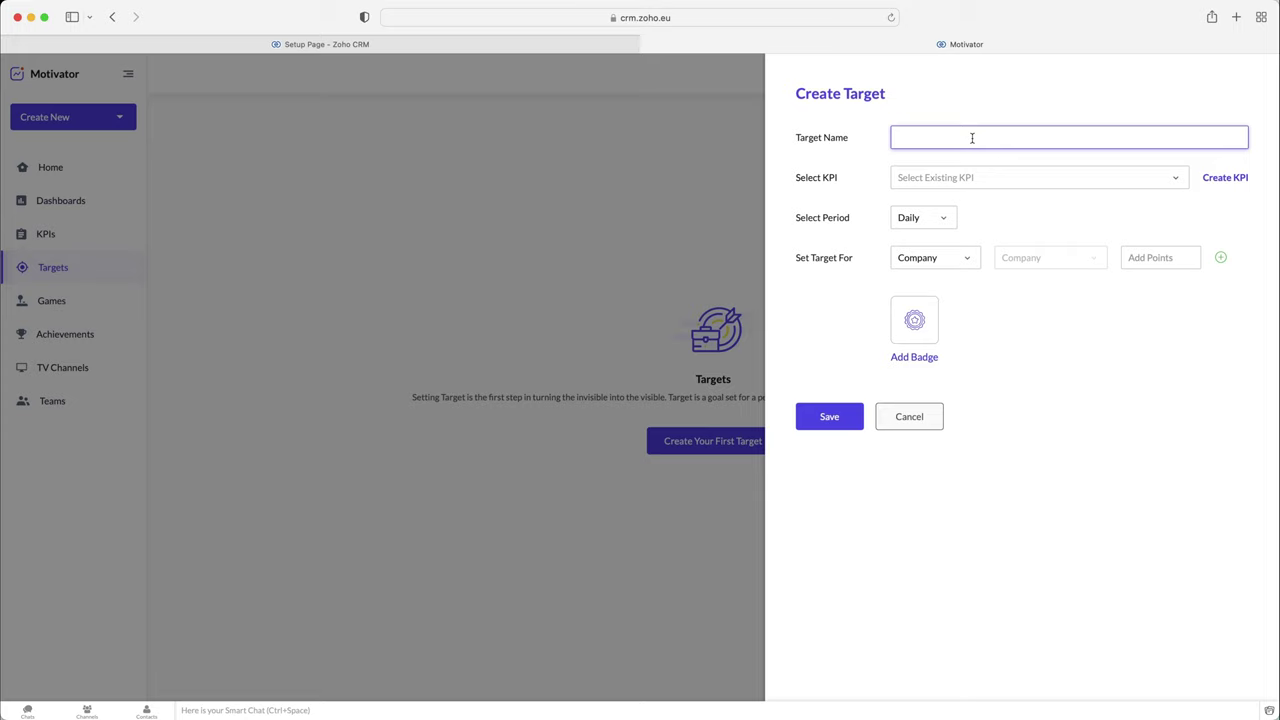
pyautogui.write('10000 Deal Amount')
pyautogui.click(851, 186)
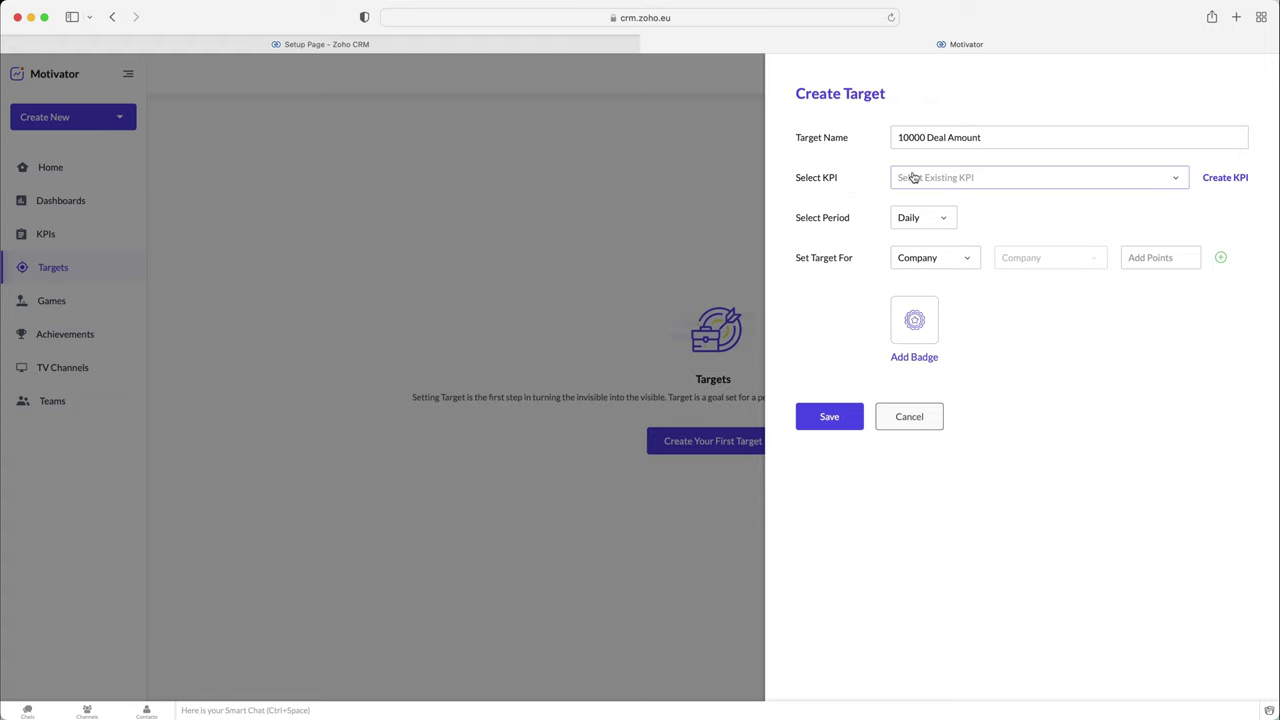
pyautogui.click(969, 179)
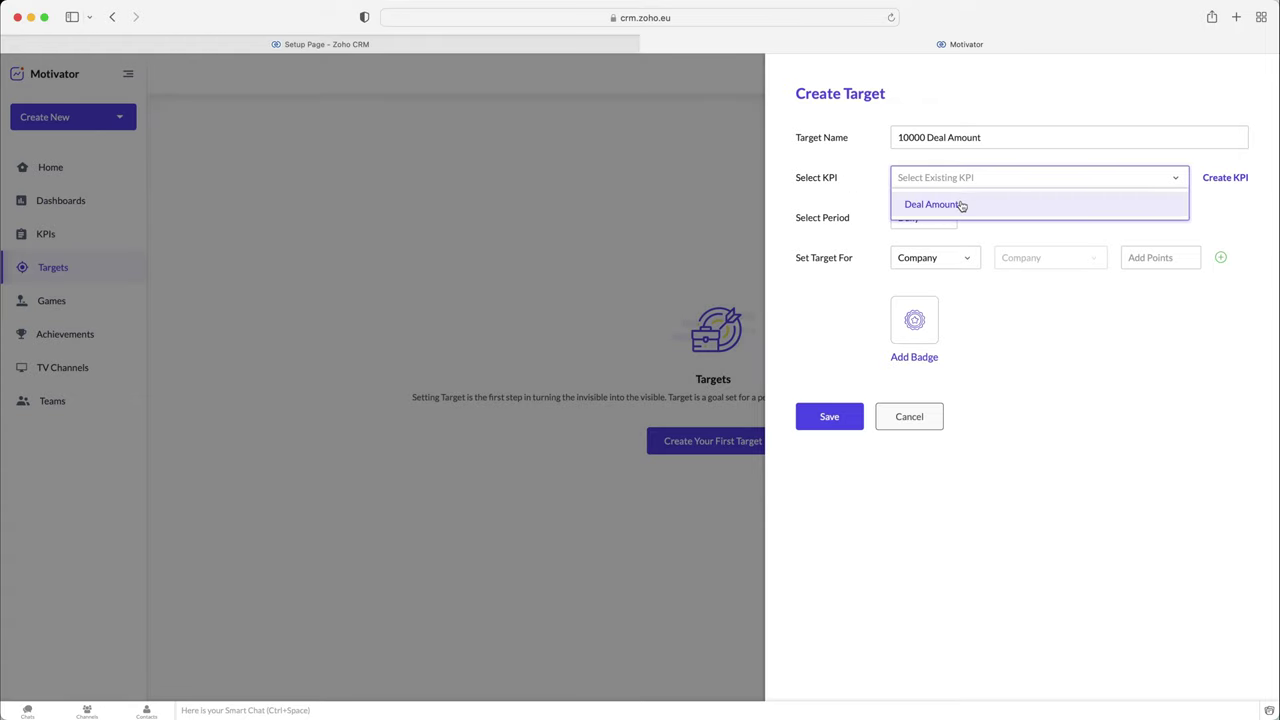
pyautogui.click(961, 206)
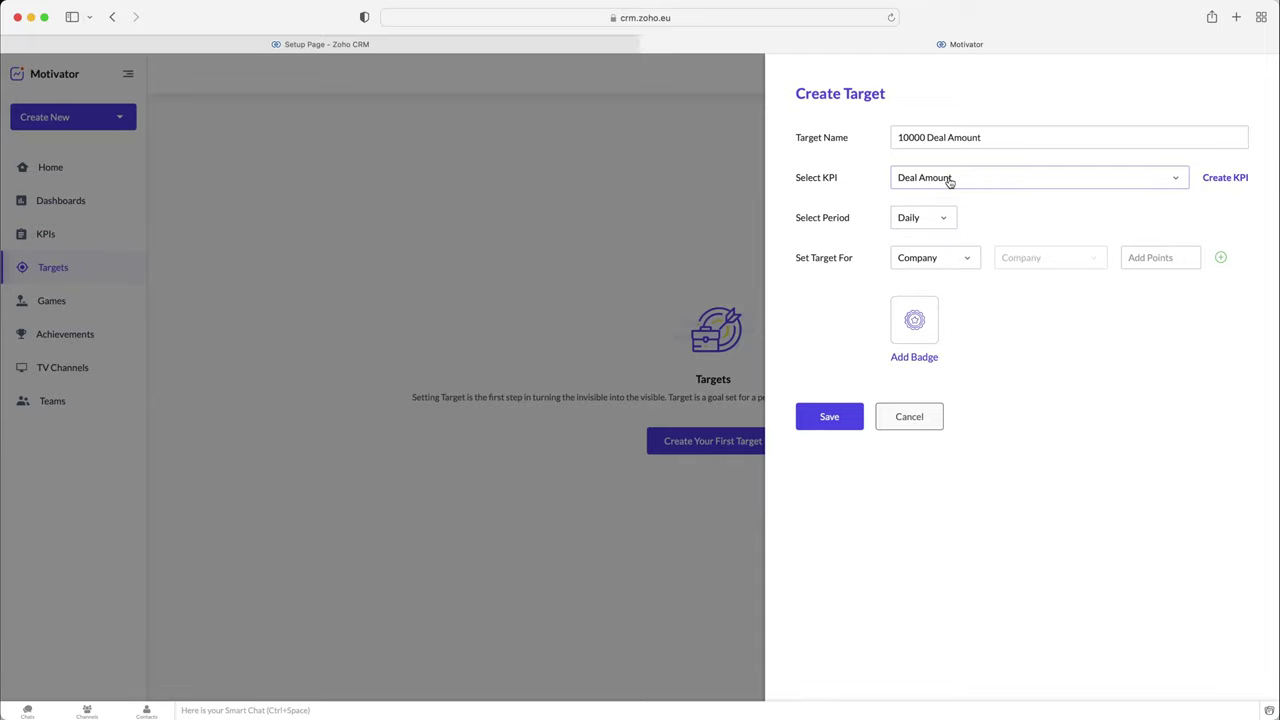
# - Set the target's period to Monthly and extend its name to "10000 Deal Amount Monthly"
pyautogui.click(940, 217)
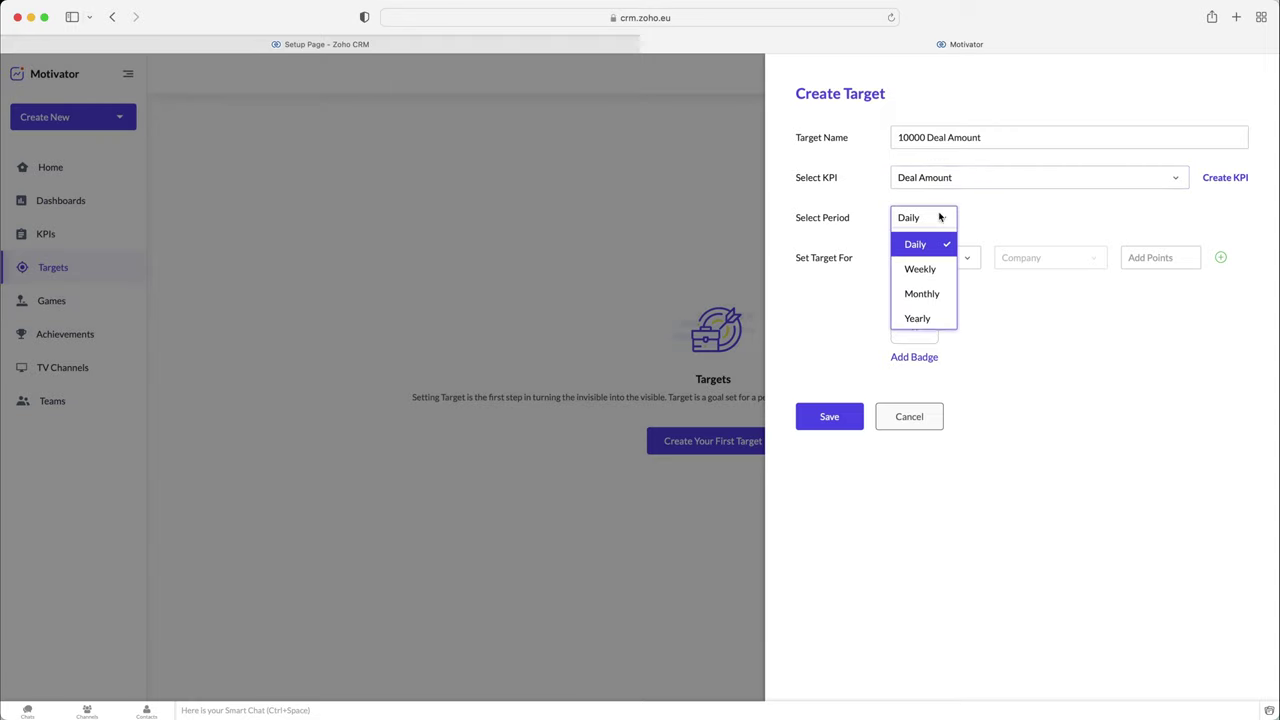
pyautogui.click(921, 293)
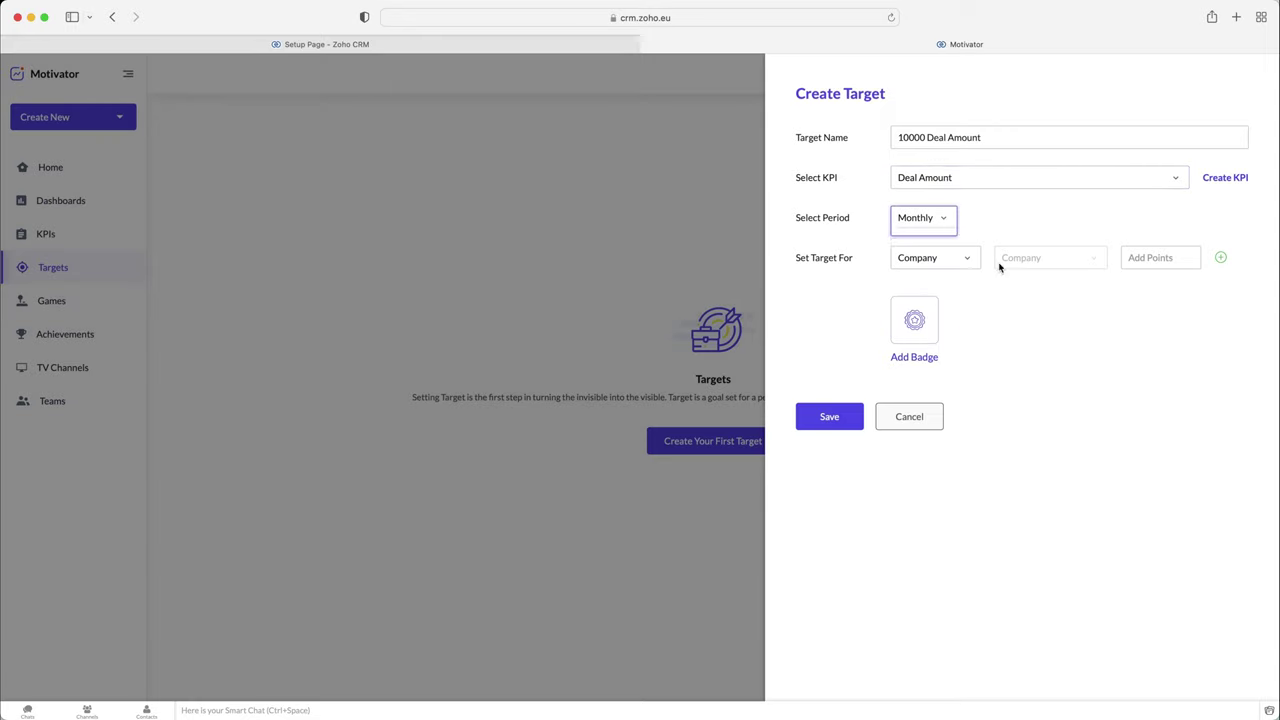
pyautogui.click(1007, 137)
pyautogui.write('Monthly')
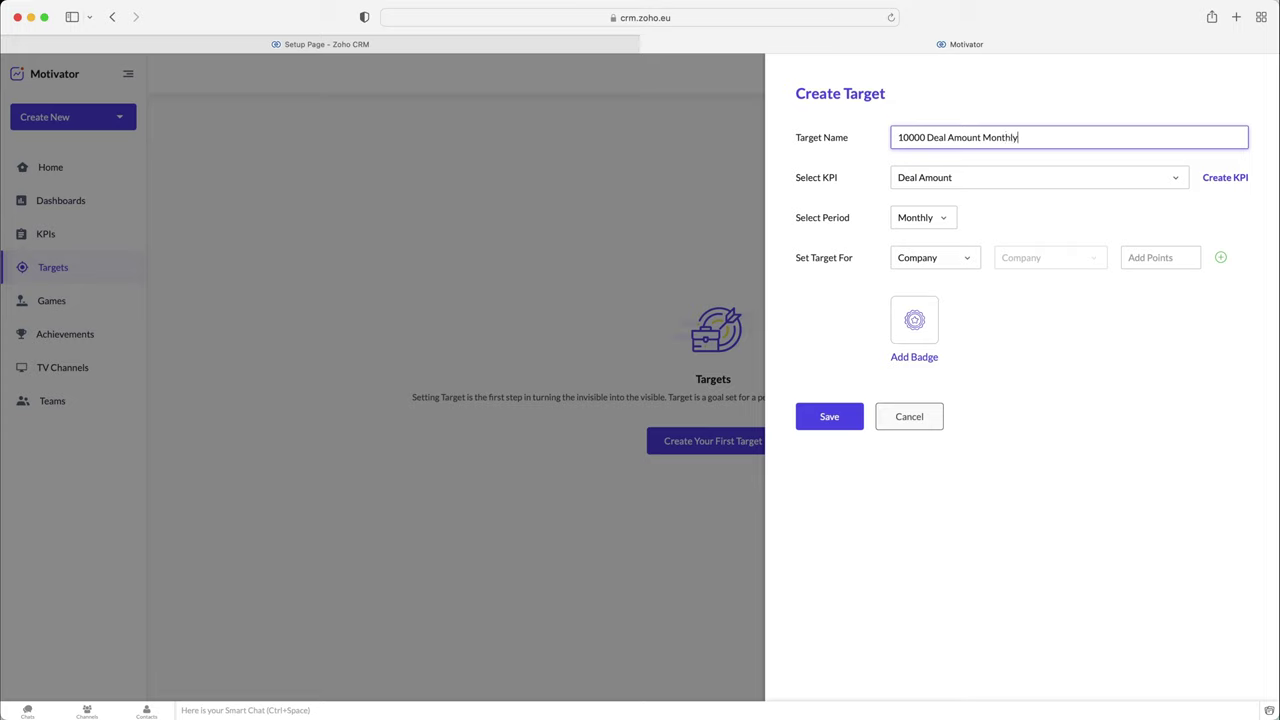
pyautogui.click(1022, 218)
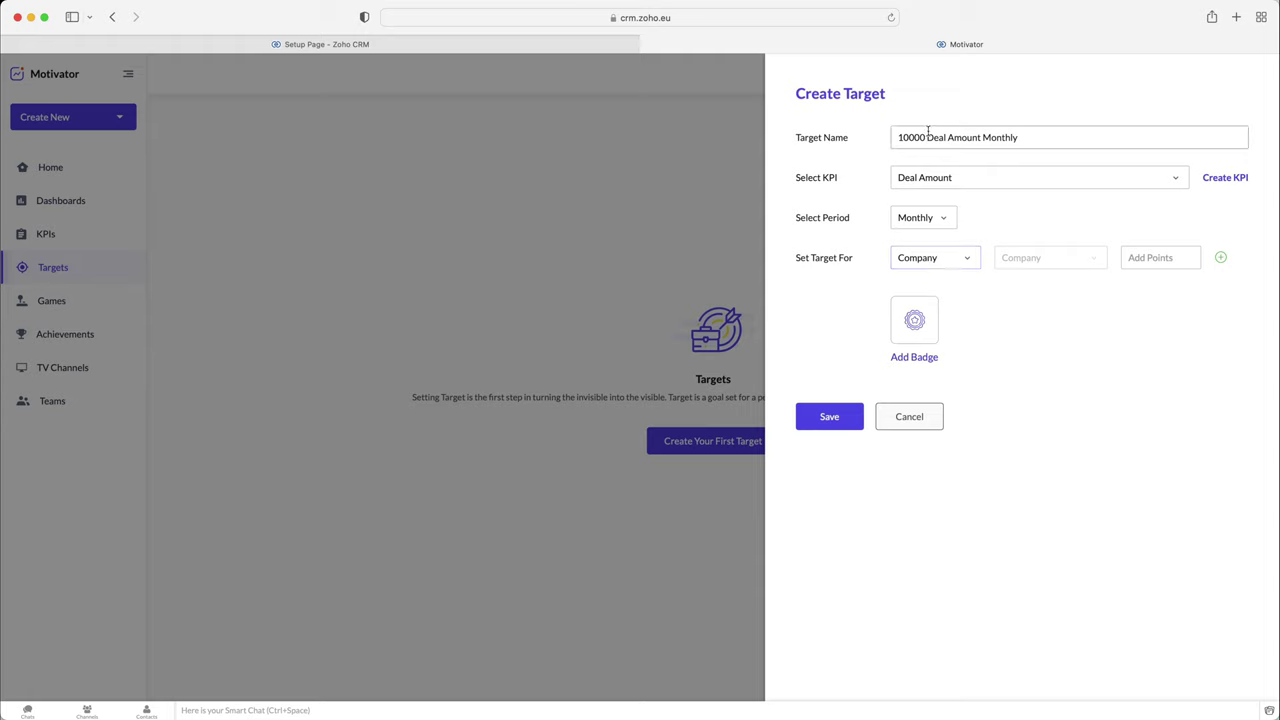
# - Assign the target to an individual, select the only listed user, and set 10000 points
pyautogui.click(956, 266)
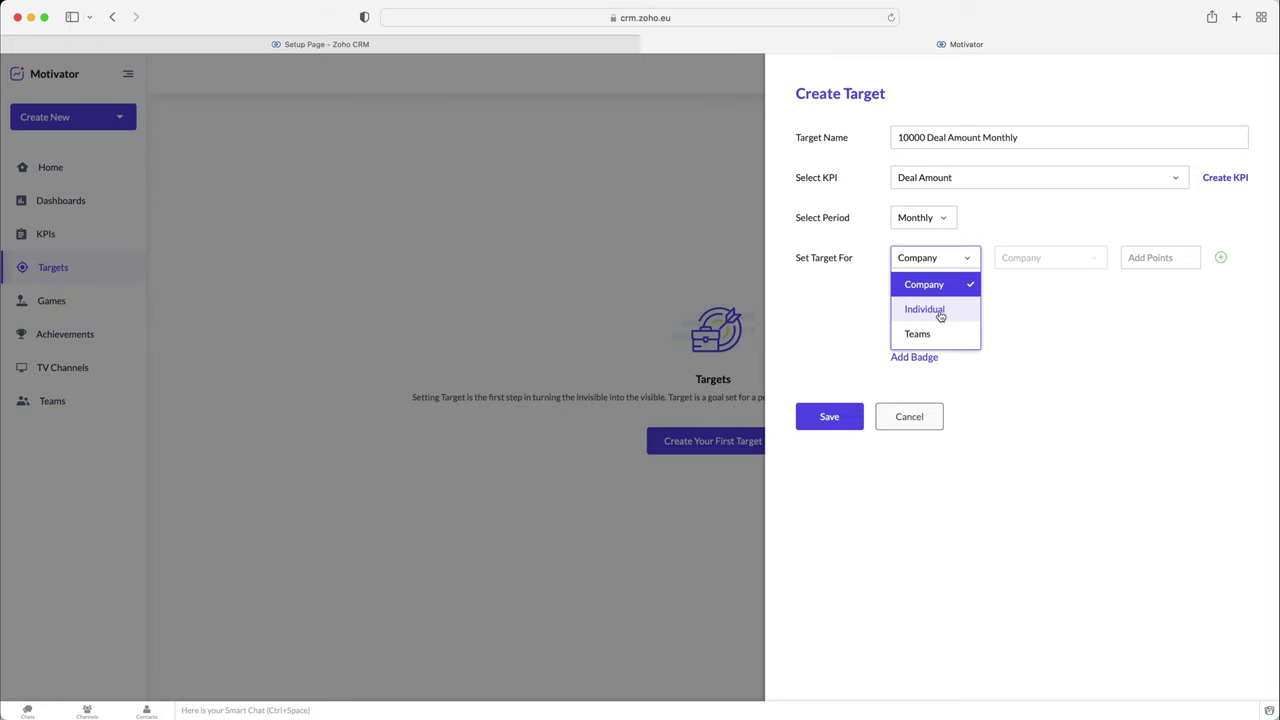
pyautogui.click(935, 312)
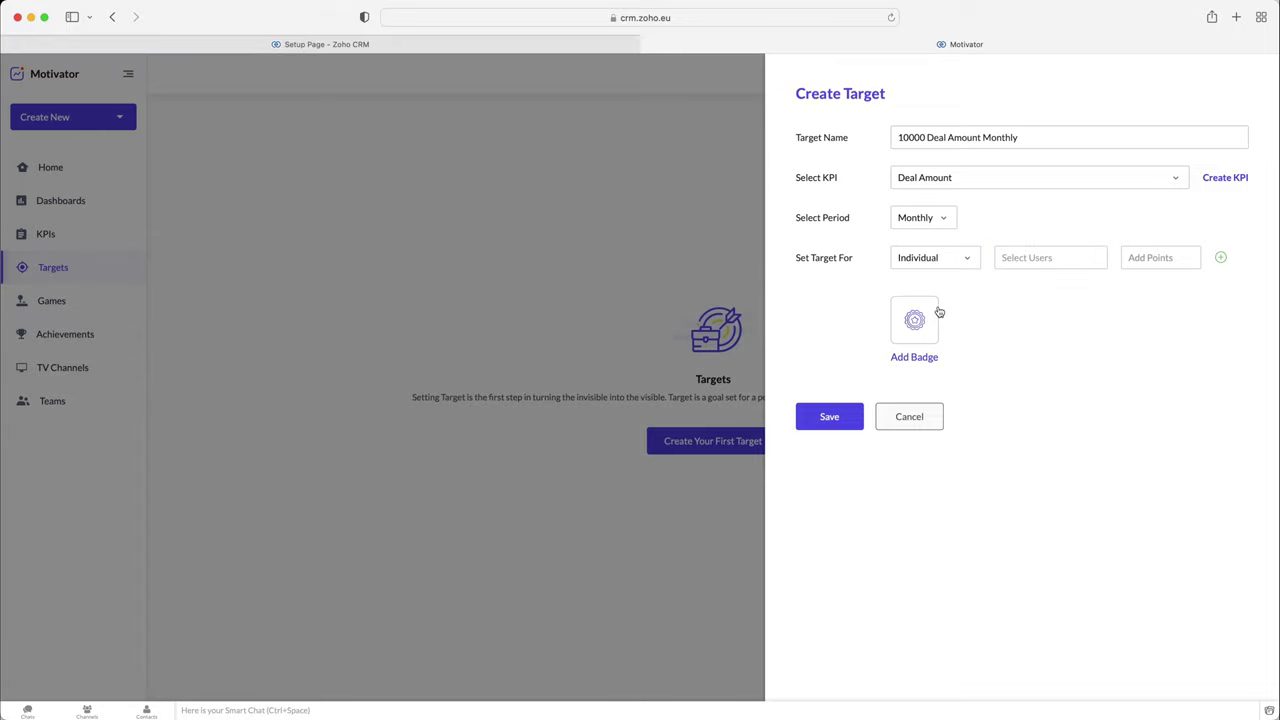
pyautogui.click(1093, 261)
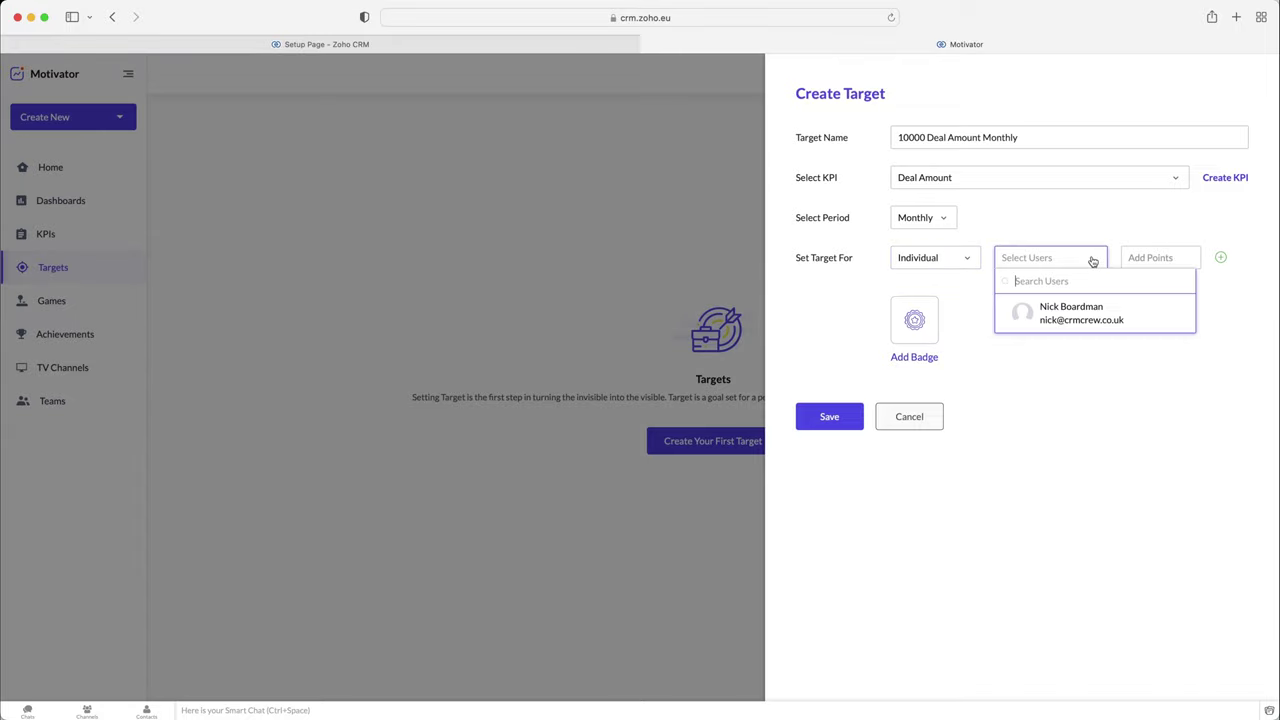
pyautogui.click(1068, 320)
pyautogui.click(1144, 259)
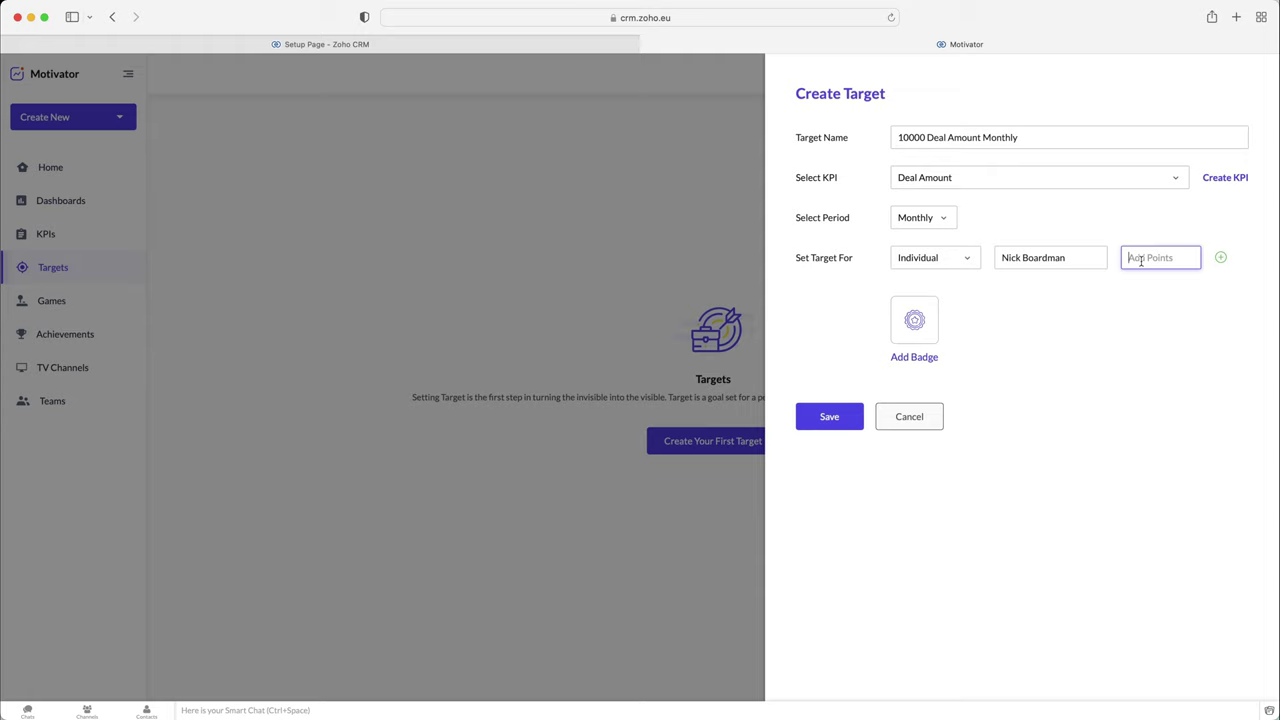
pyautogui.write('10000')
# - Try adding a second assignment row for the Company to the target, and remove that row
pyautogui.click(1221, 258)
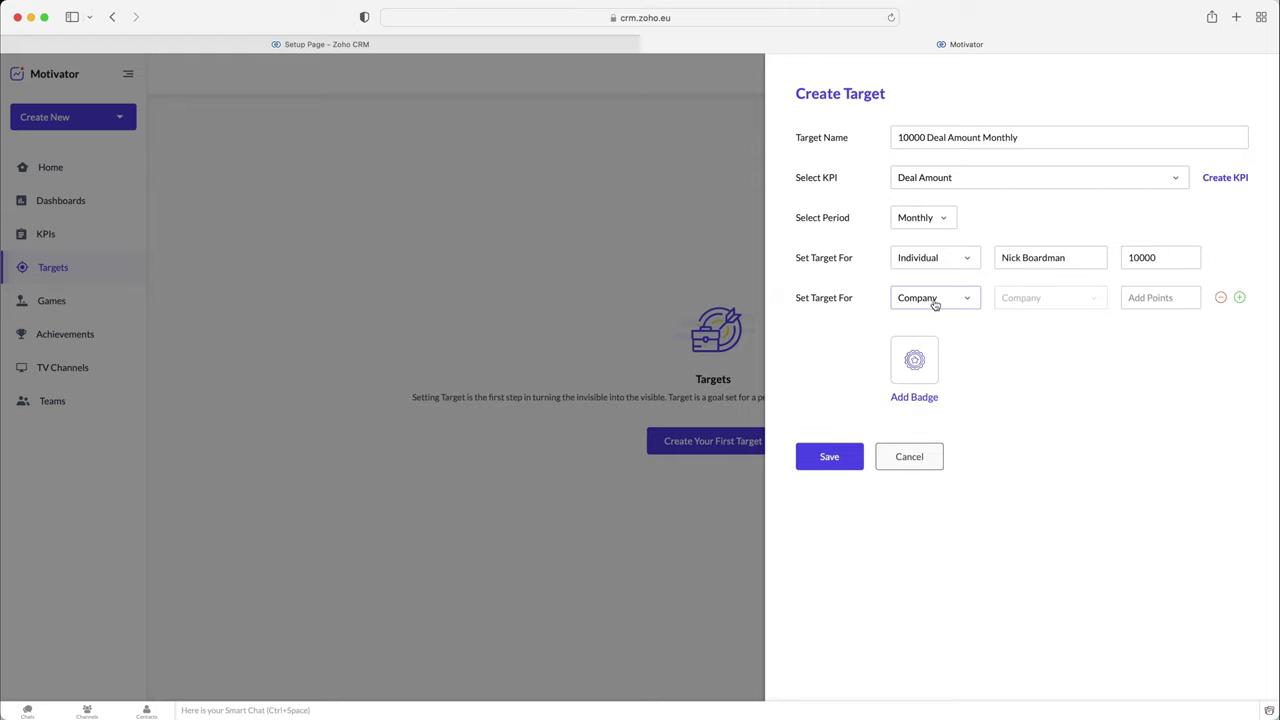
pyautogui.click(934, 300)
pyautogui.click(934, 325)
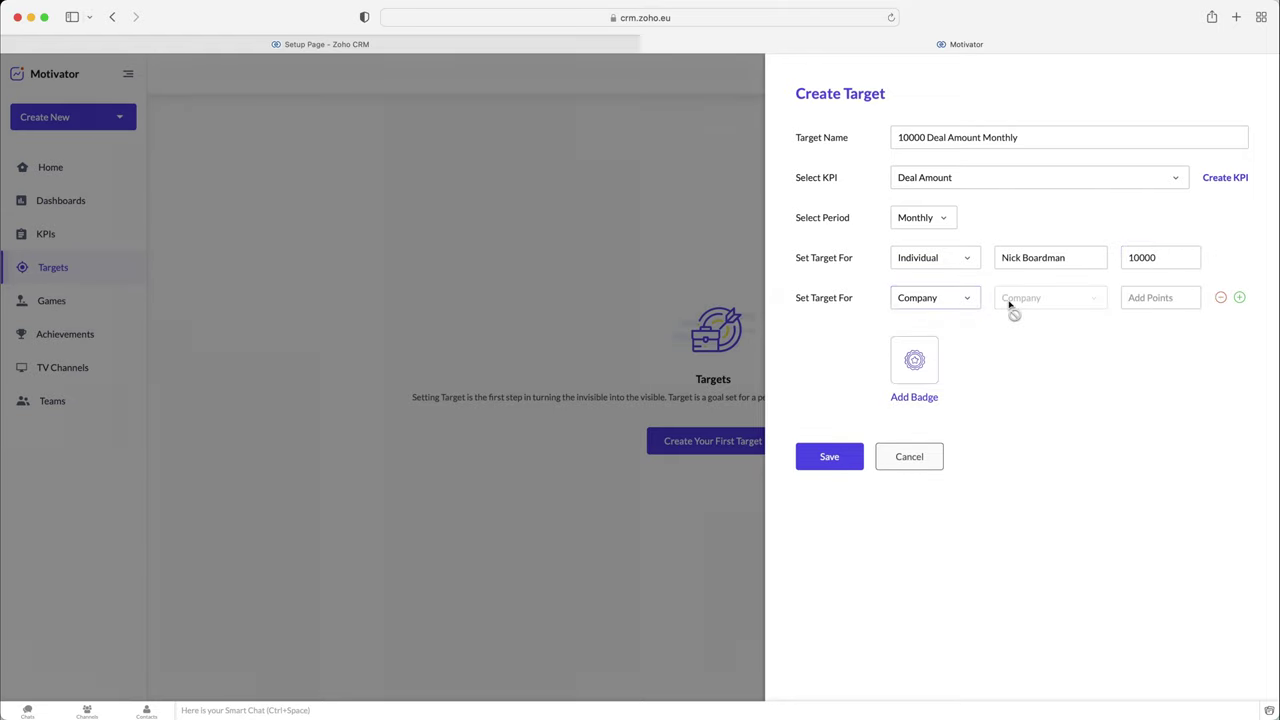
pyautogui.click(1165, 297)
pyautogui.click(1220, 297)
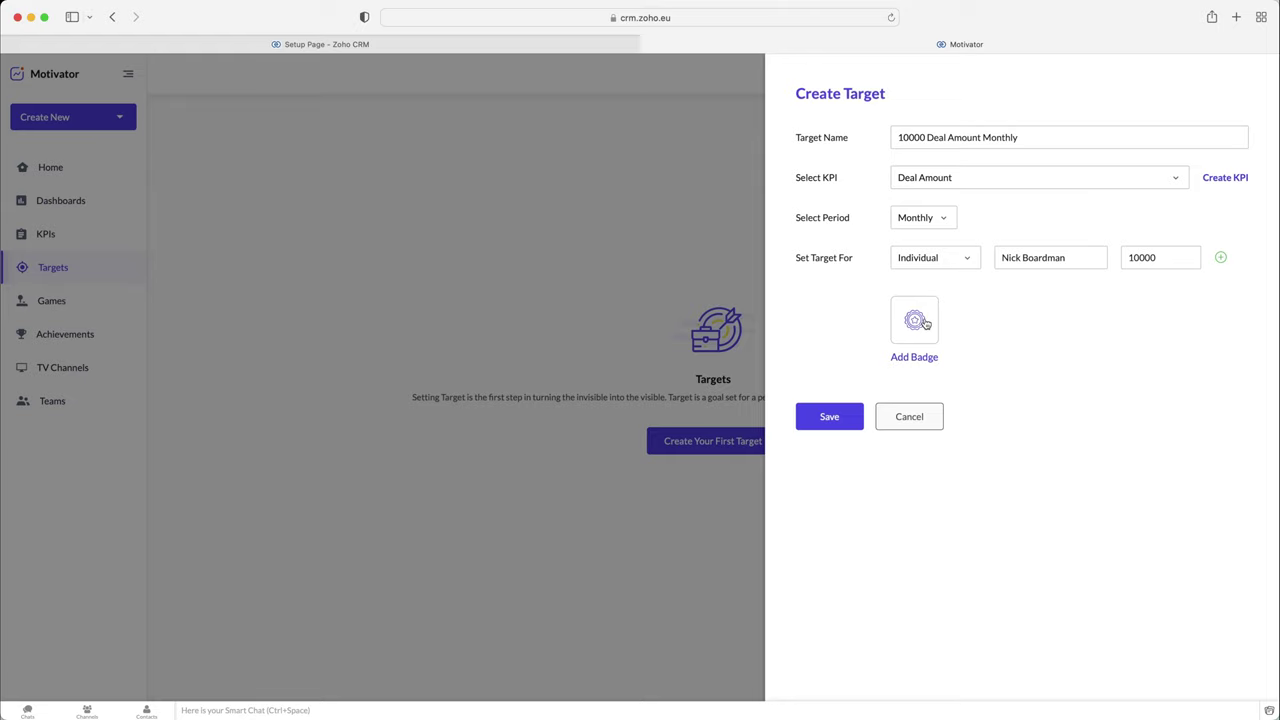
# - Give the target the Level 5 badge and save it
pyautogui.click(922, 321)
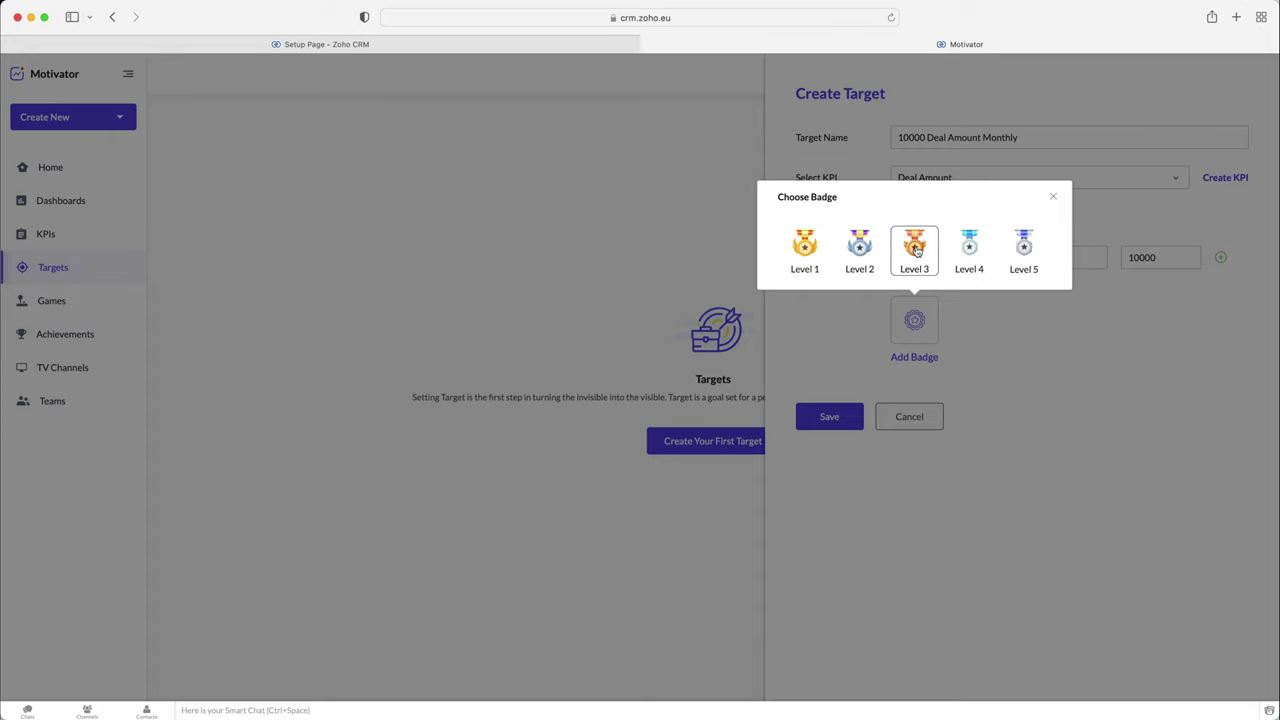
pyautogui.click(1022, 248)
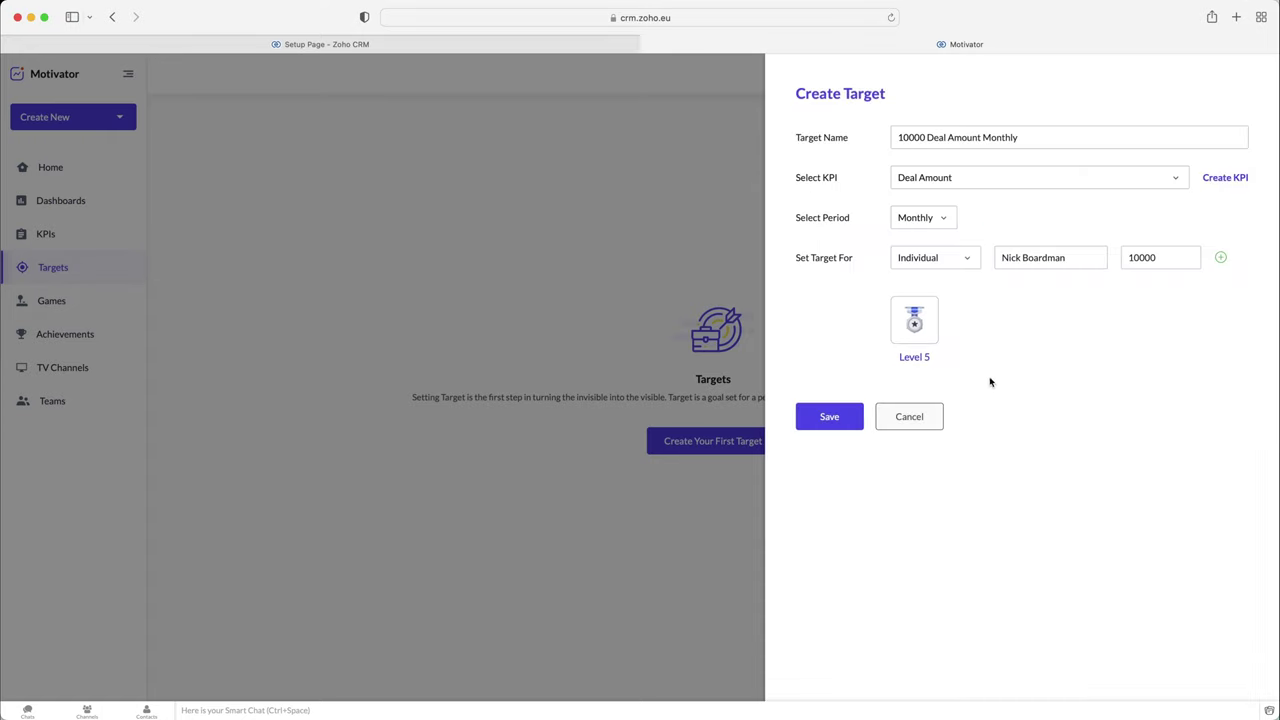
pyautogui.click(845, 418)
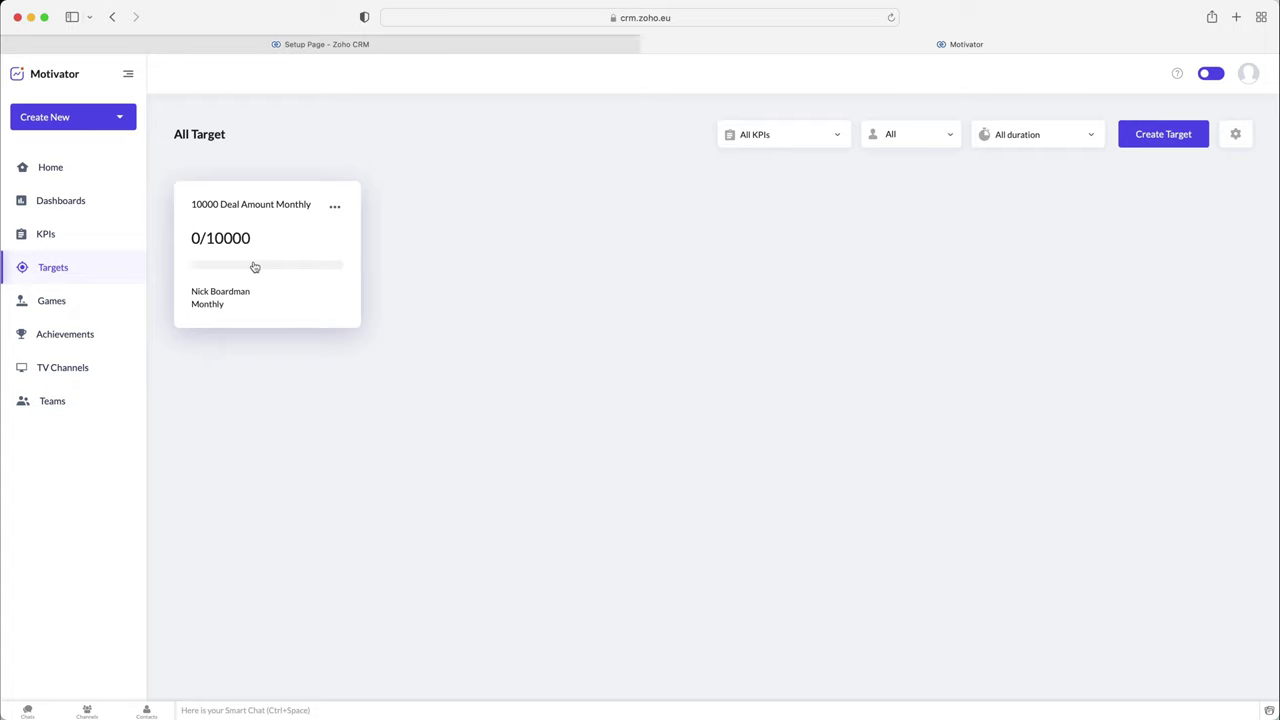
# - Check which KPI, assignee and duration filter options are available for the target list
pyautogui.click(766, 139)
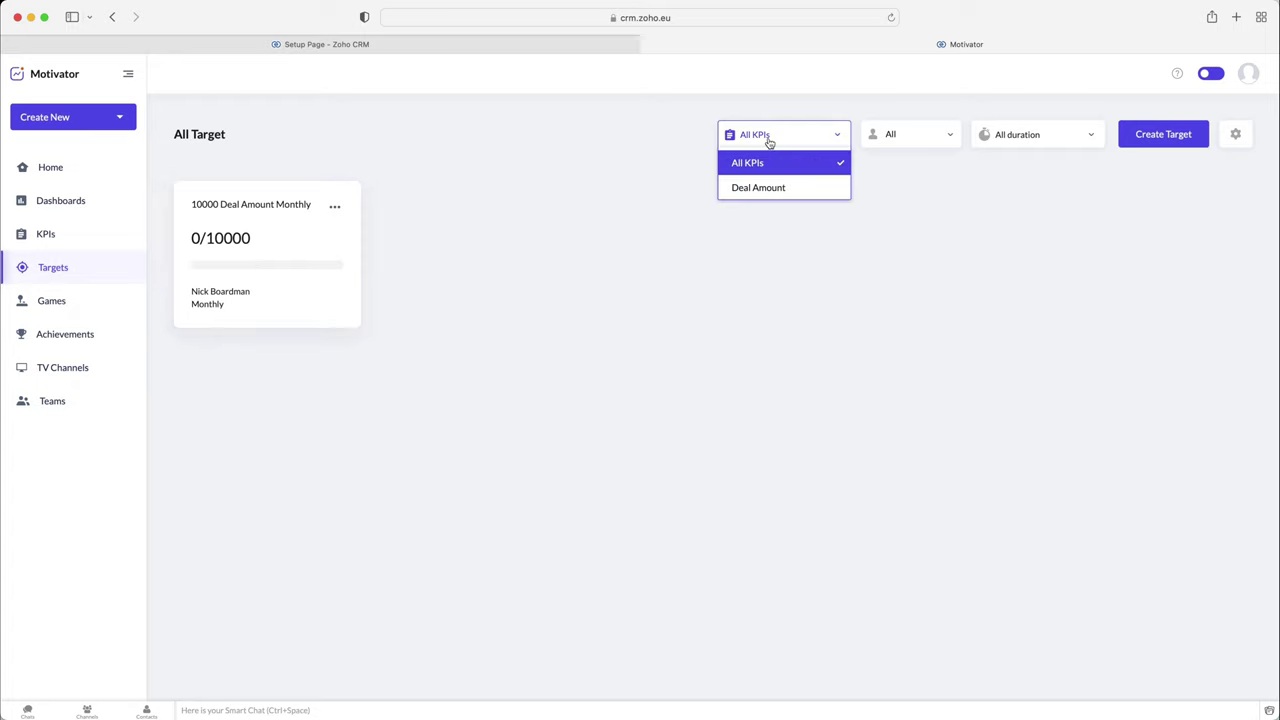
pyautogui.click(915, 136)
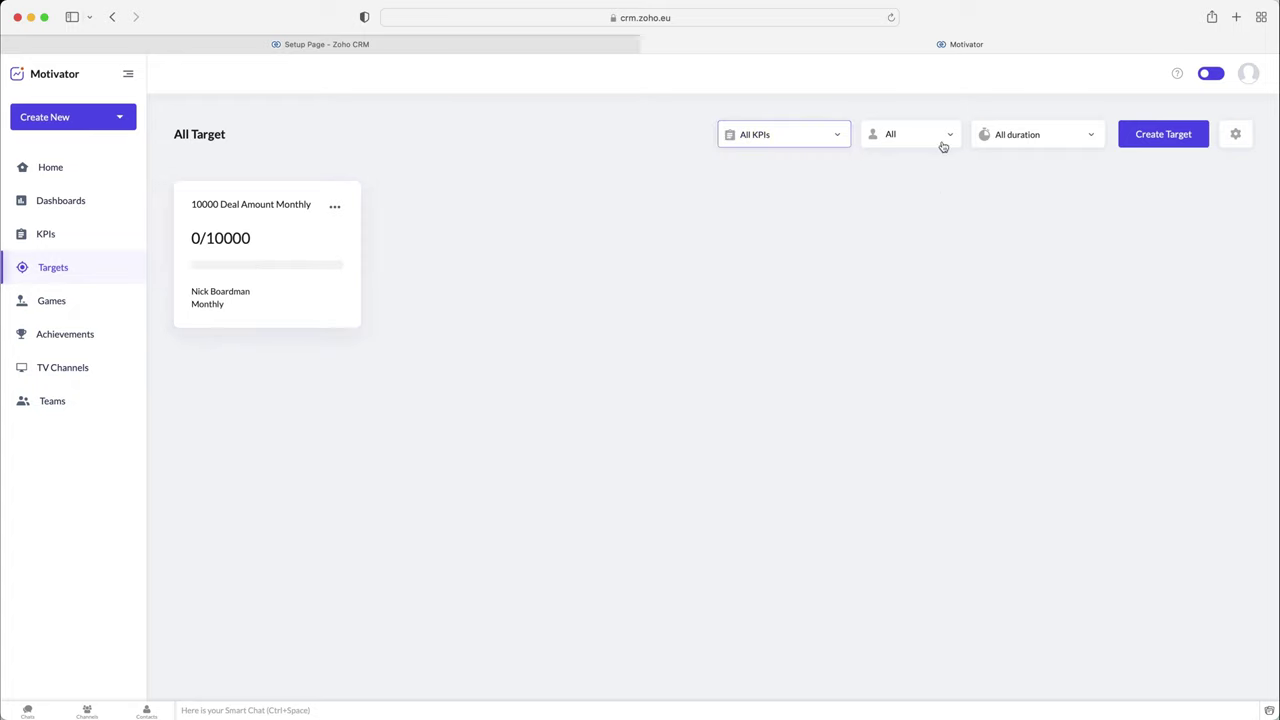
pyautogui.click(915, 146)
pyautogui.moveTo(911, 217)
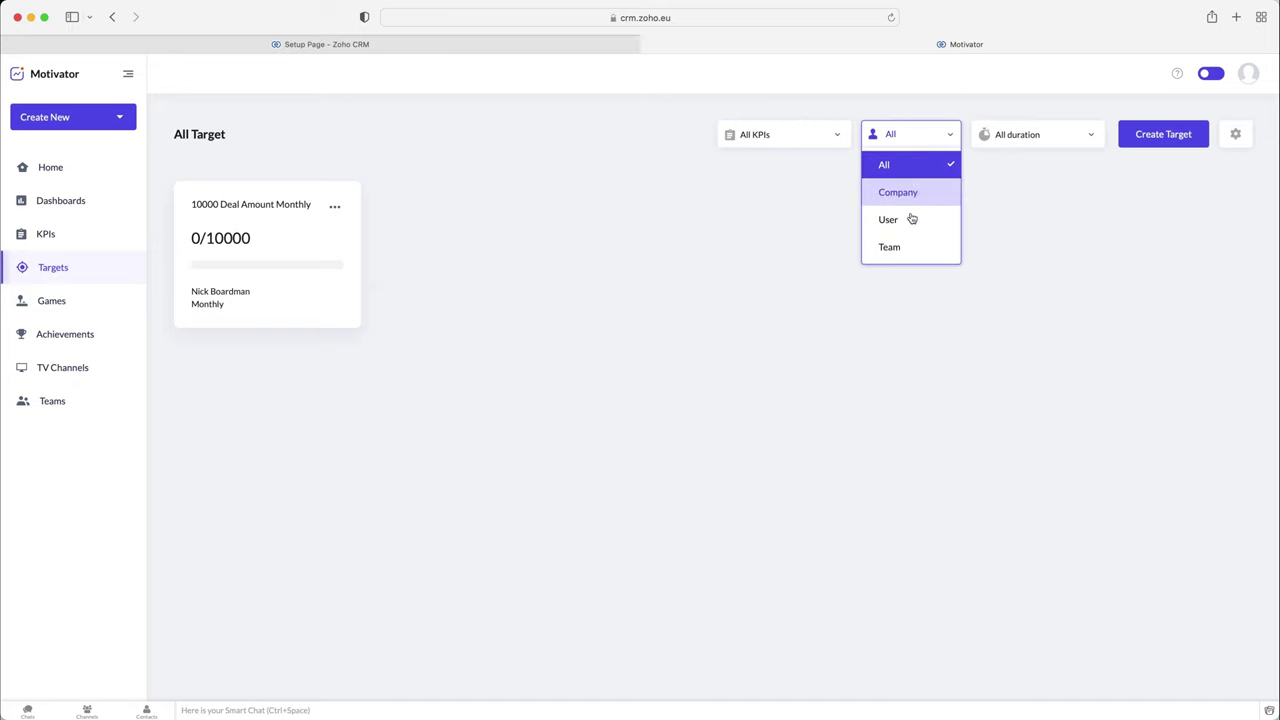
pyautogui.click(1025, 168)
pyautogui.click(1037, 137)
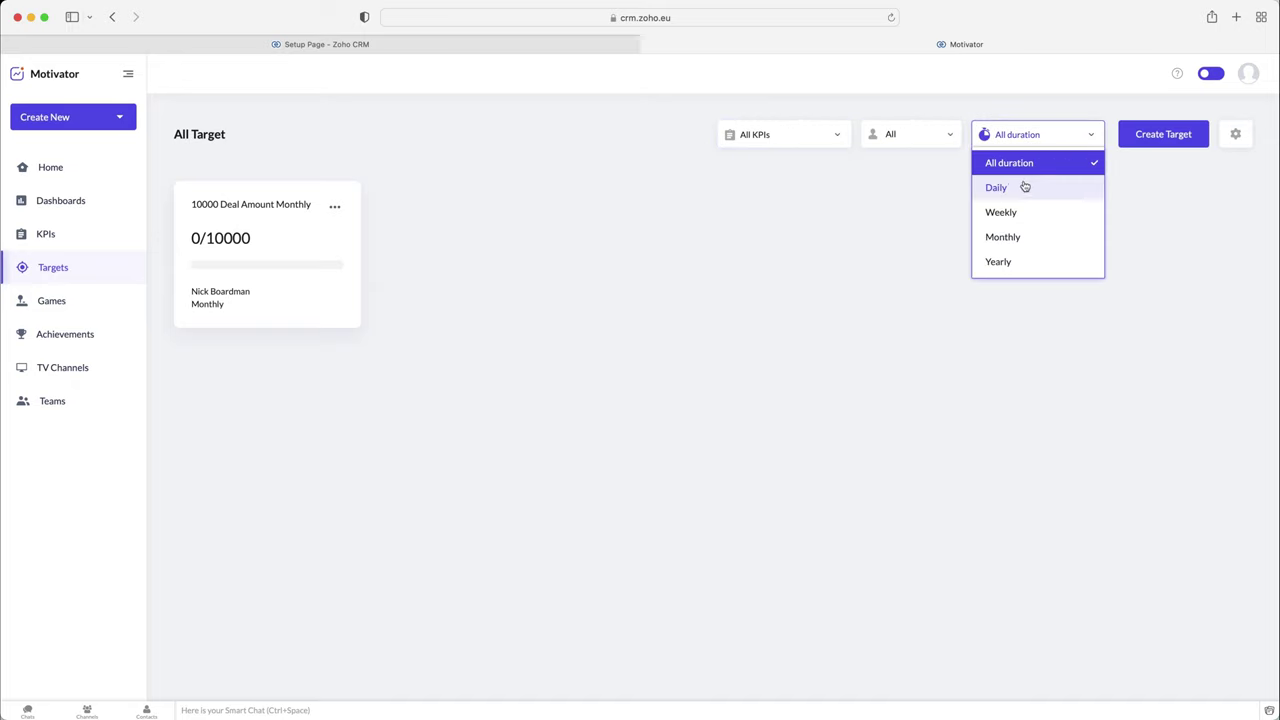
pyautogui.click(1143, 205)
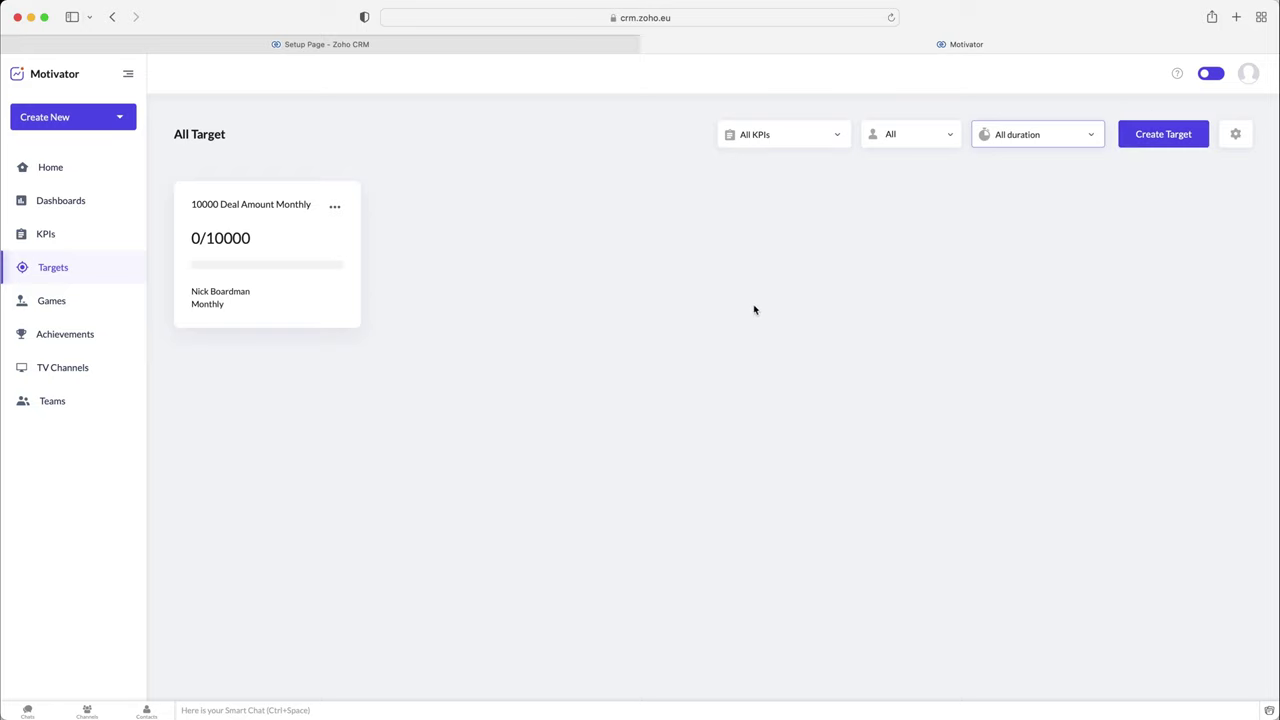
# - Start a new game, name it "Deal Amount" and choose the Deal Amount KPI for it
pyautogui.click(70, 310)
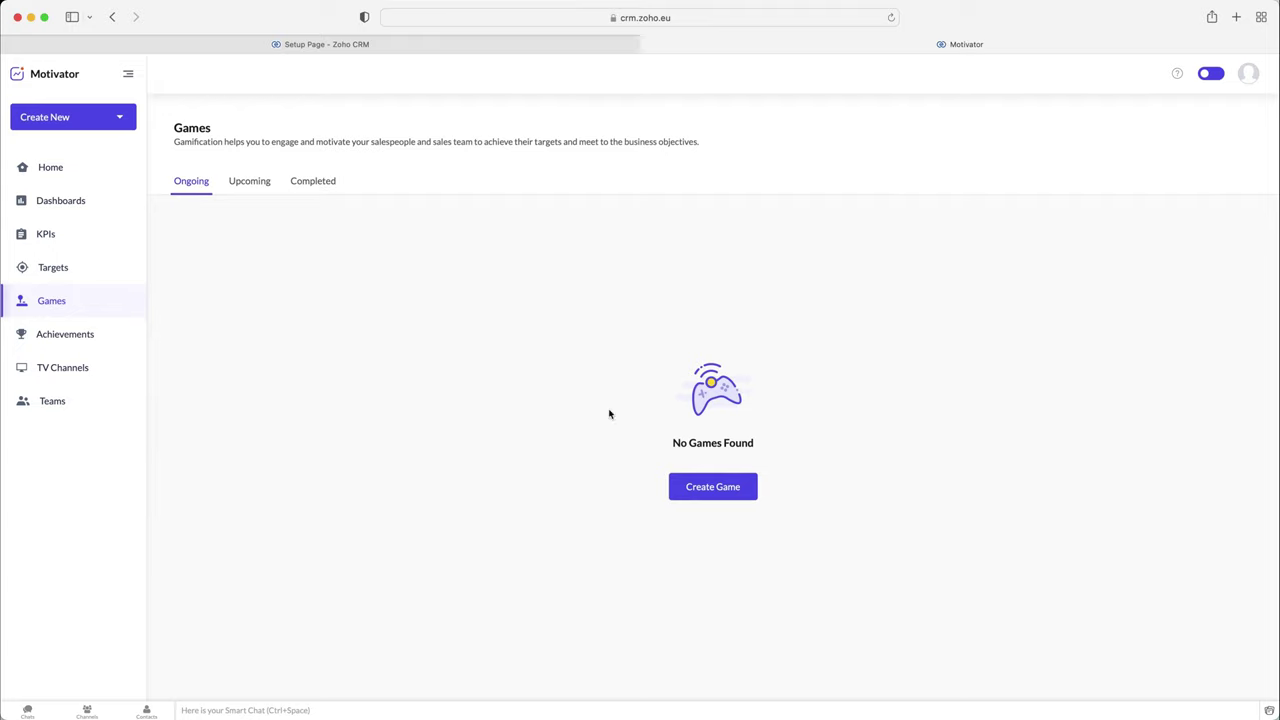
pyautogui.click(703, 488)
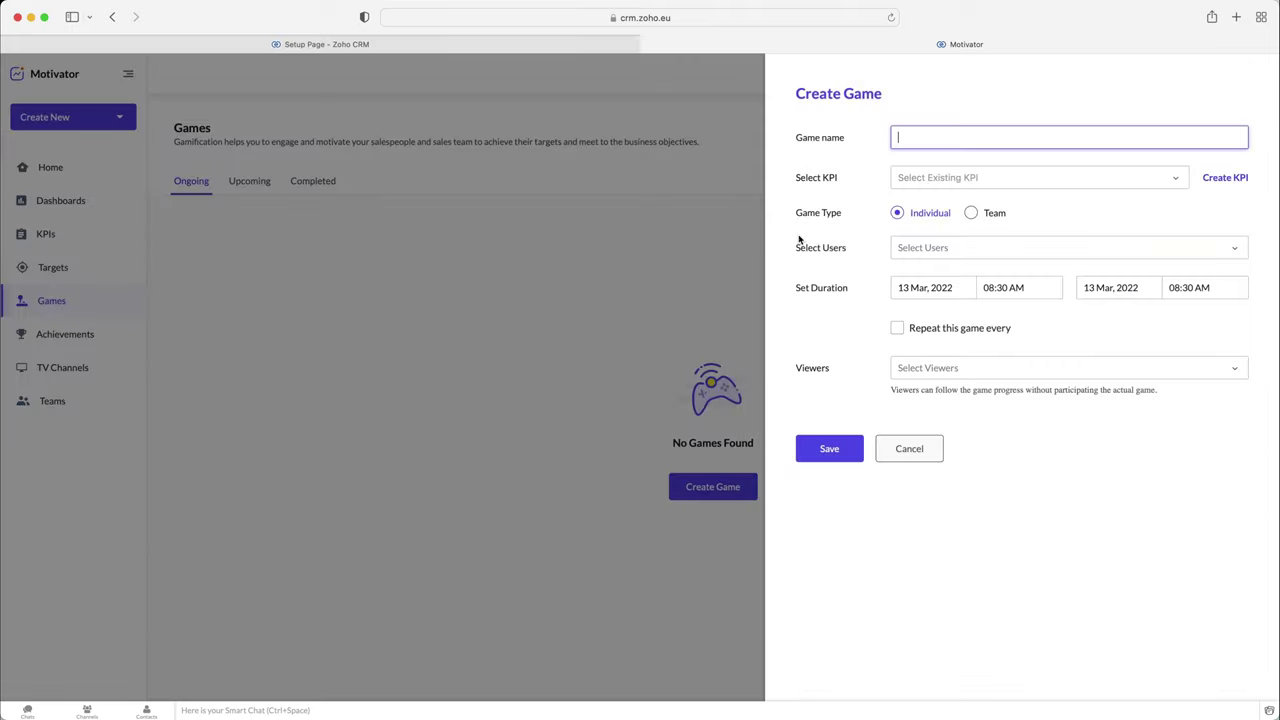
pyautogui.write('Deal Amount')
pyautogui.click(953, 177)
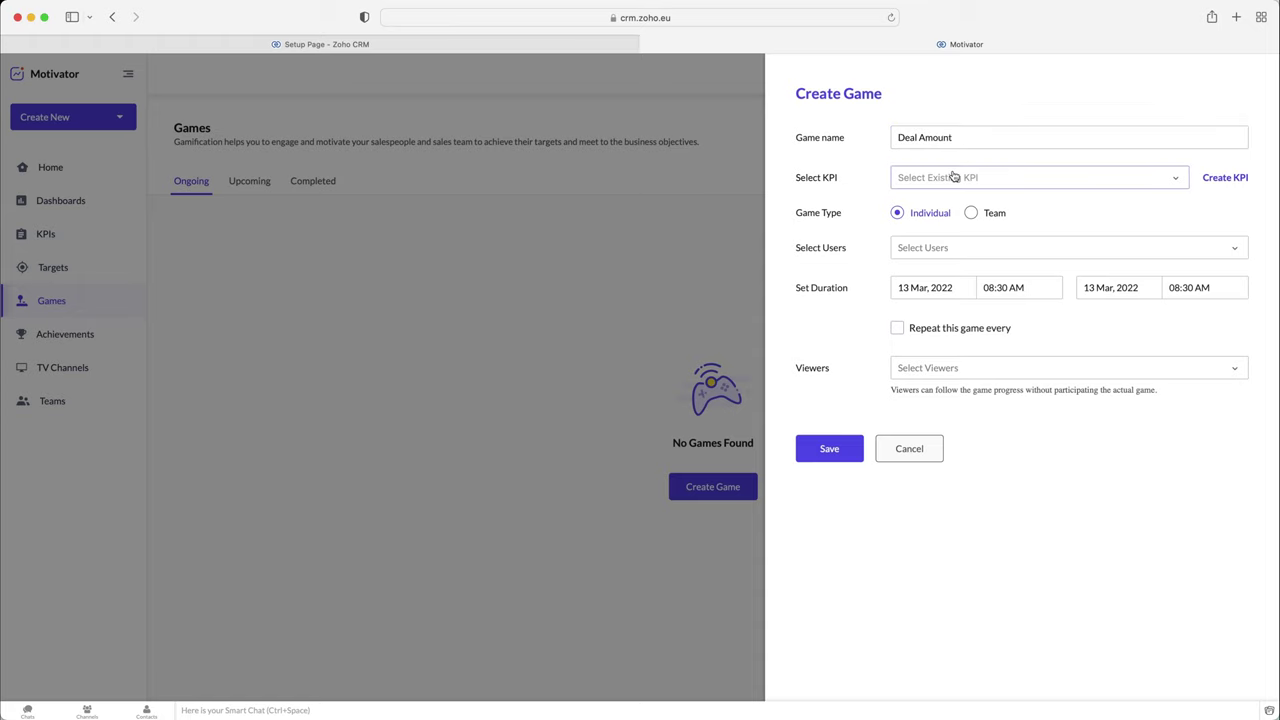
pyautogui.click(971, 177)
pyautogui.click(971, 205)
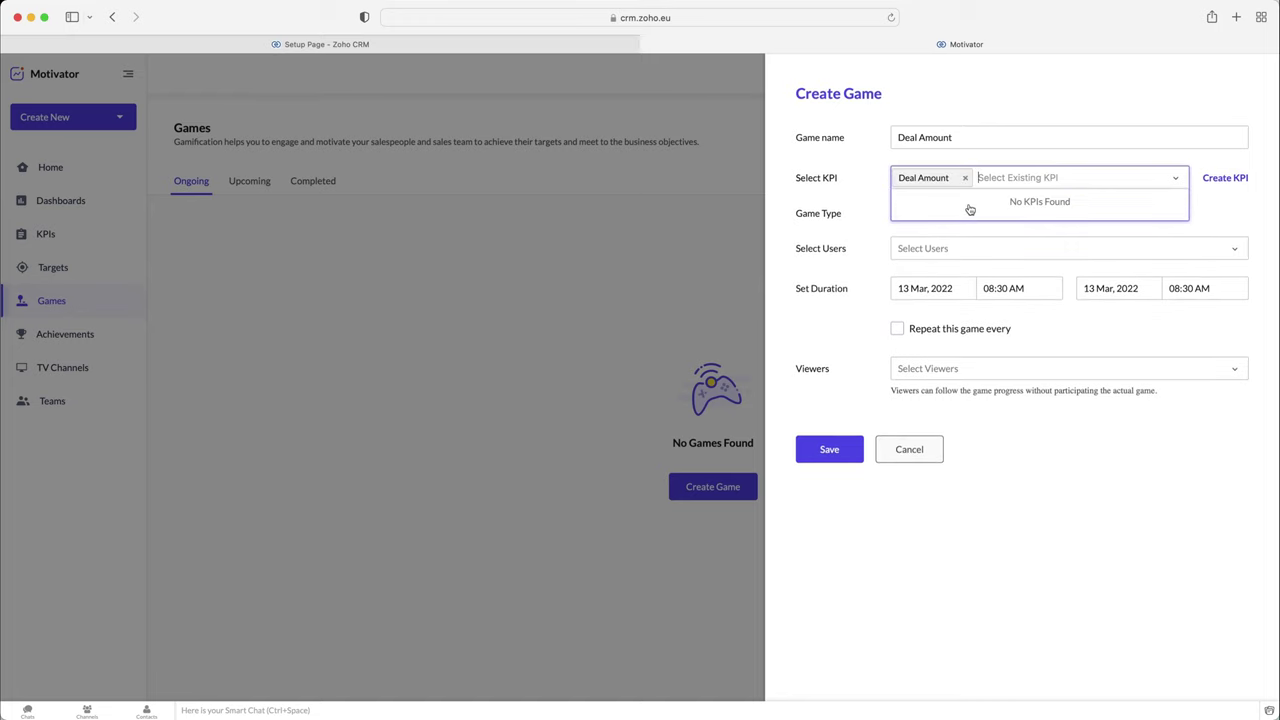
pyautogui.click(834, 203)
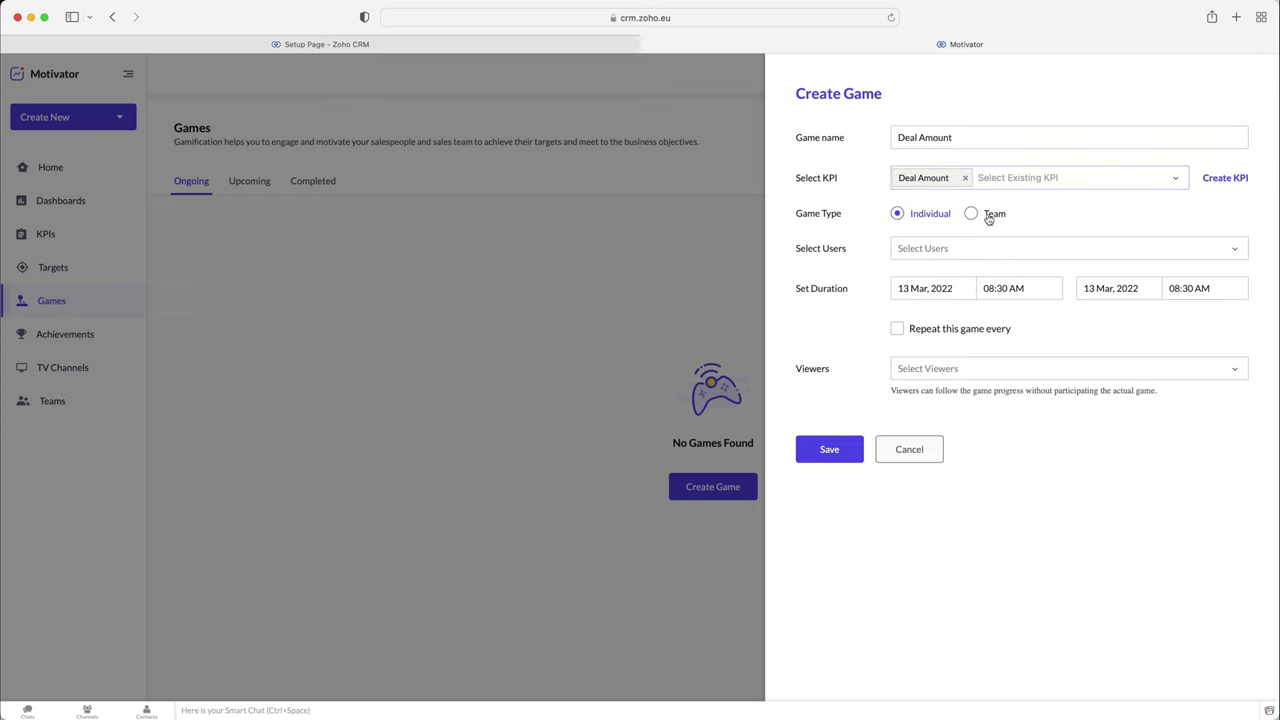
# - Add the only available user as the participant of the individual game
pyautogui.click(951, 249)
pyautogui.click(951, 298)
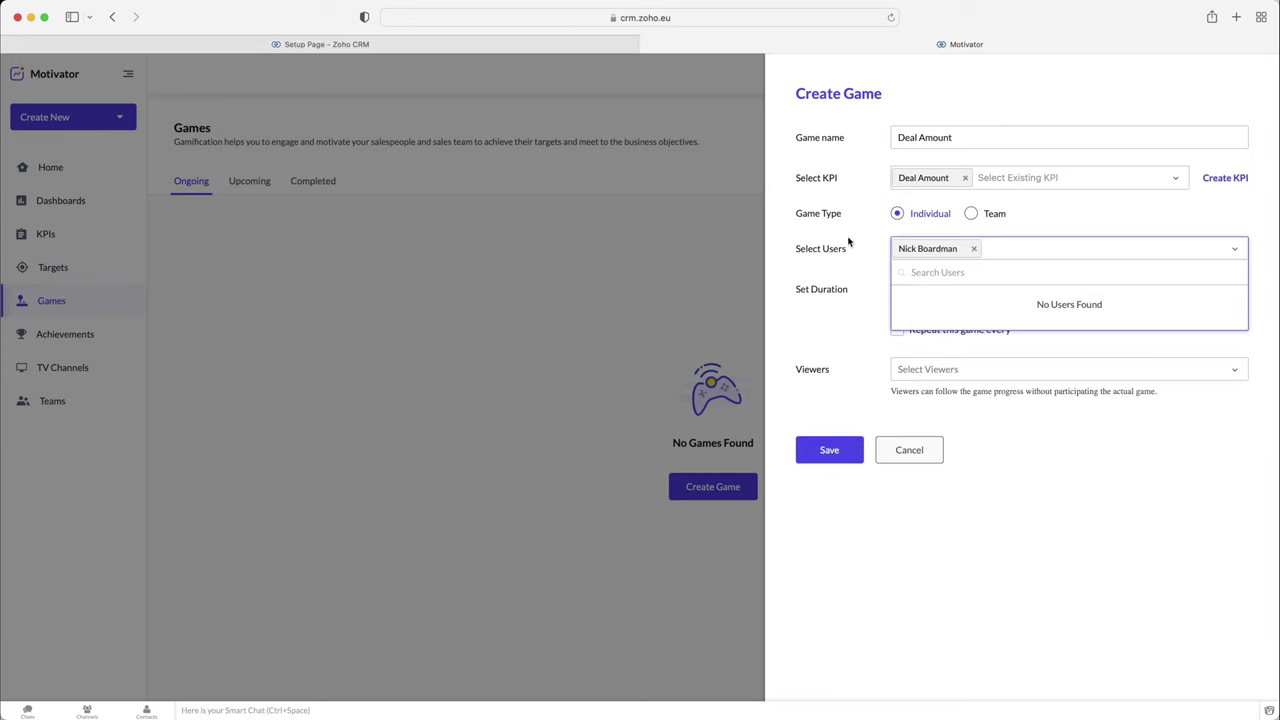
pyautogui.click(846, 242)
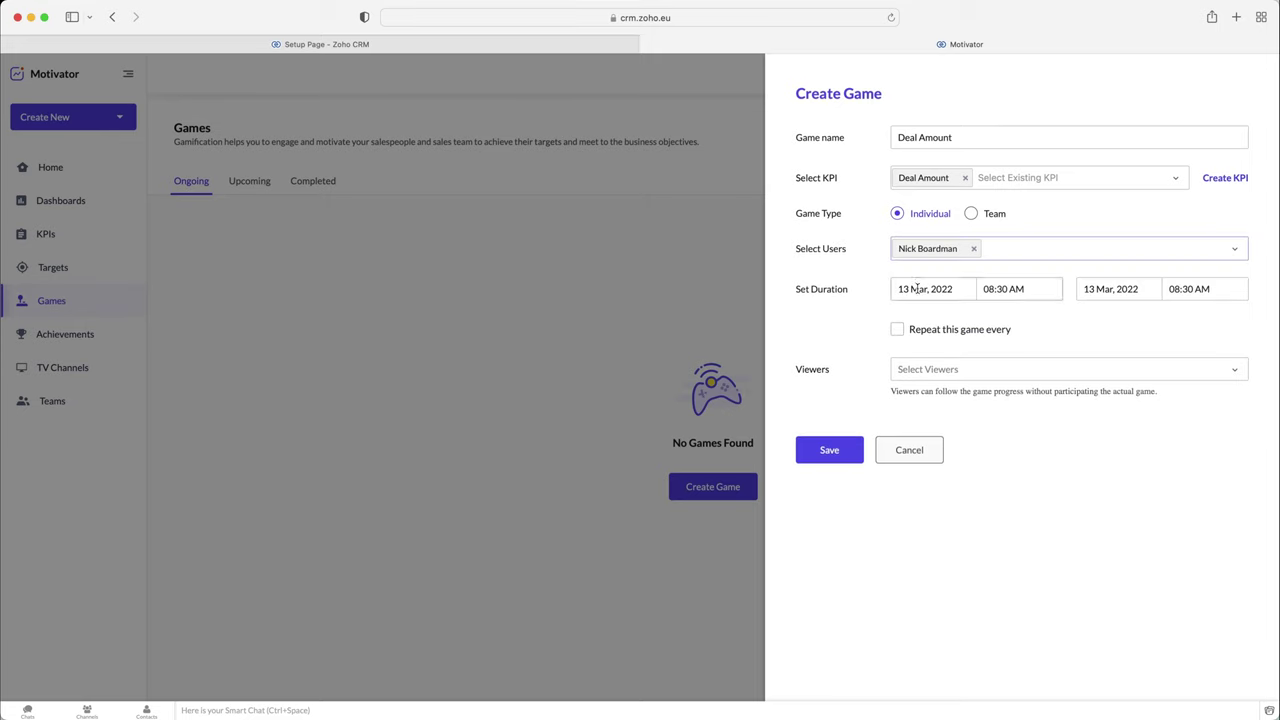
# - Set the game's end time on 13 Mar, 2022 to 11:54 PM
pyautogui.click(987, 286)
pyautogui.click(1190, 289)
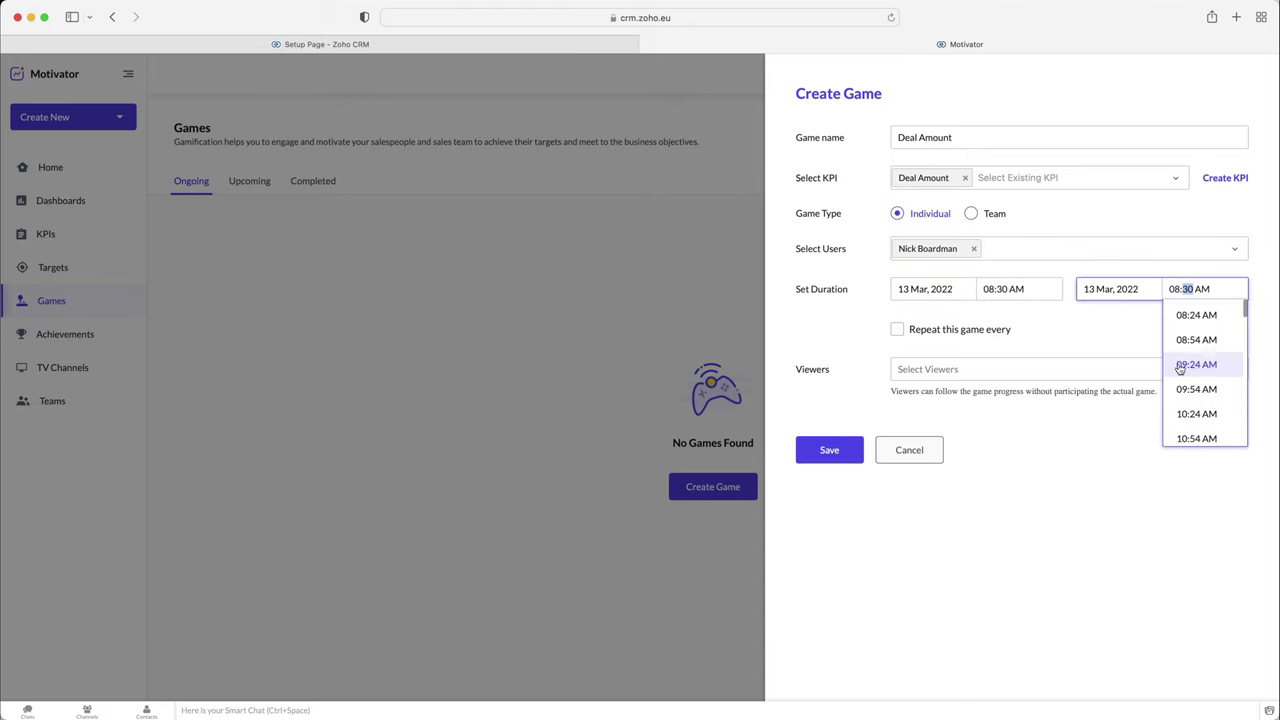
pyautogui.scroll(-5, 1192, 360)
pyautogui.scroll(5, 1192, 358)
pyautogui.scroll(-8, 1195, 358)
pyautogui.scroll(-6, 1197, 357)
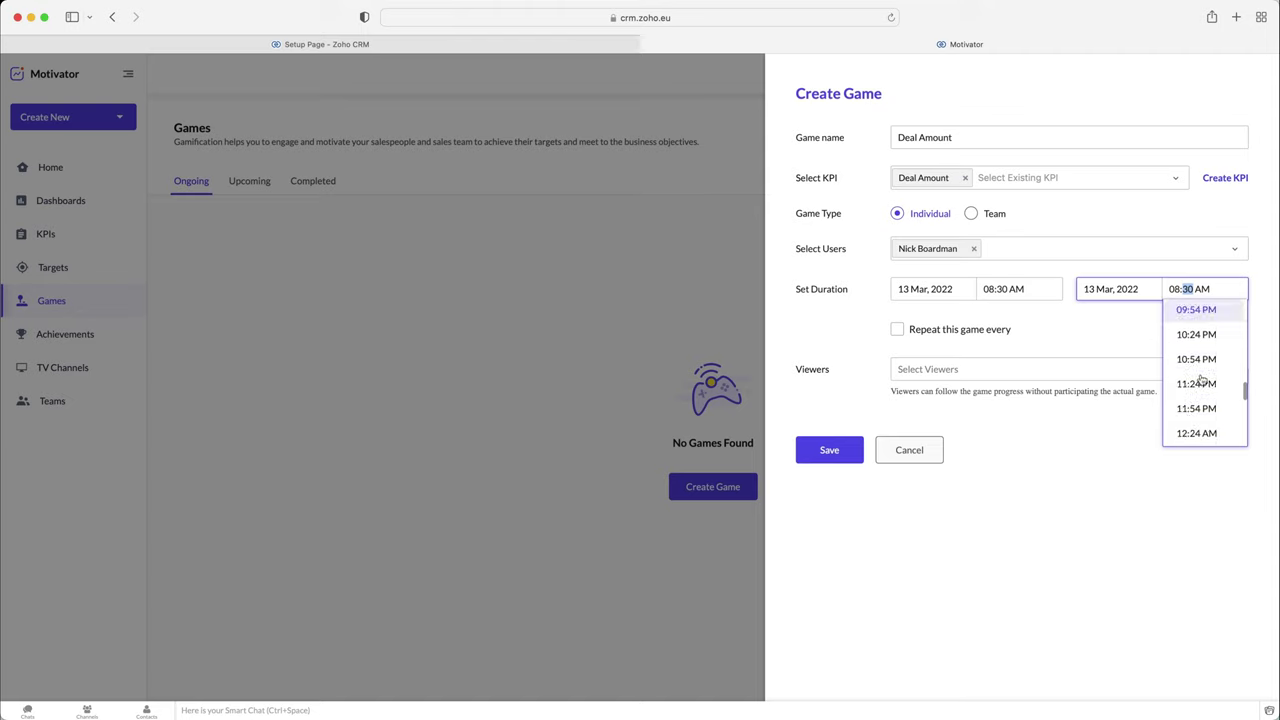
pyautogui.click(1195, 400)
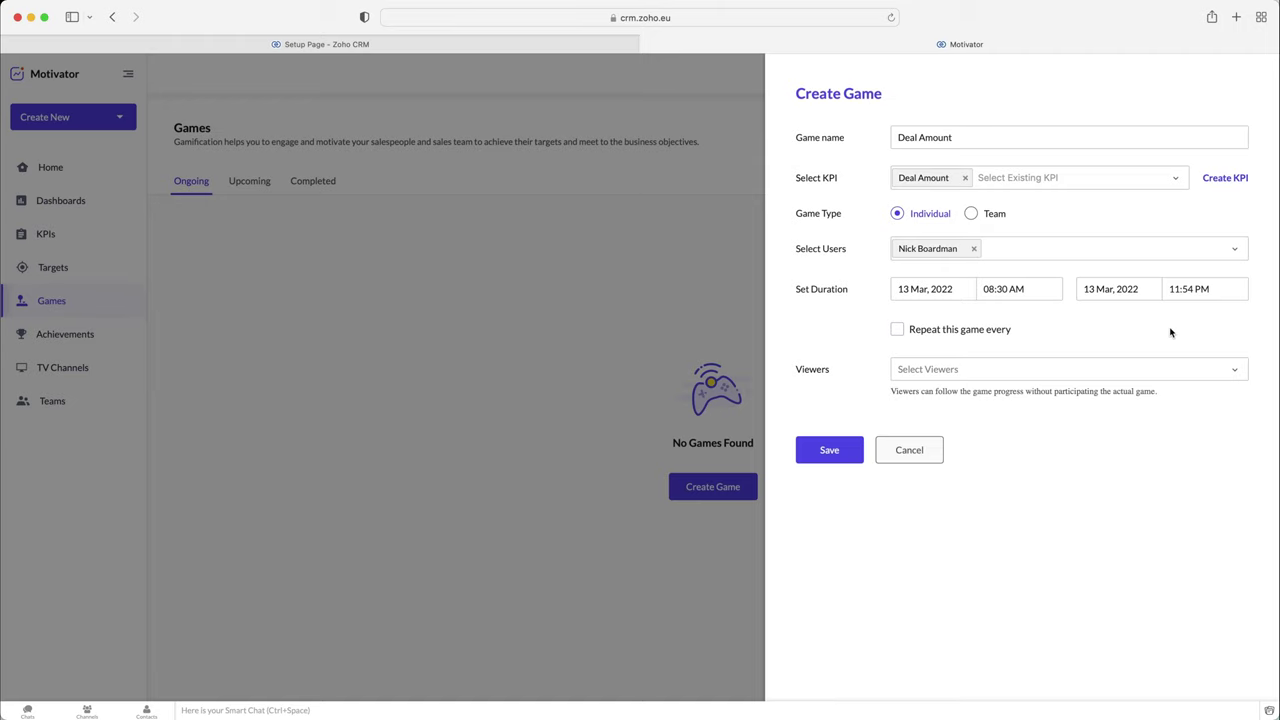
# - Check the repeat options and the viewer choices for the game, leaving repetition turned off and no viewers selected
pyautogui.click(937, 334)
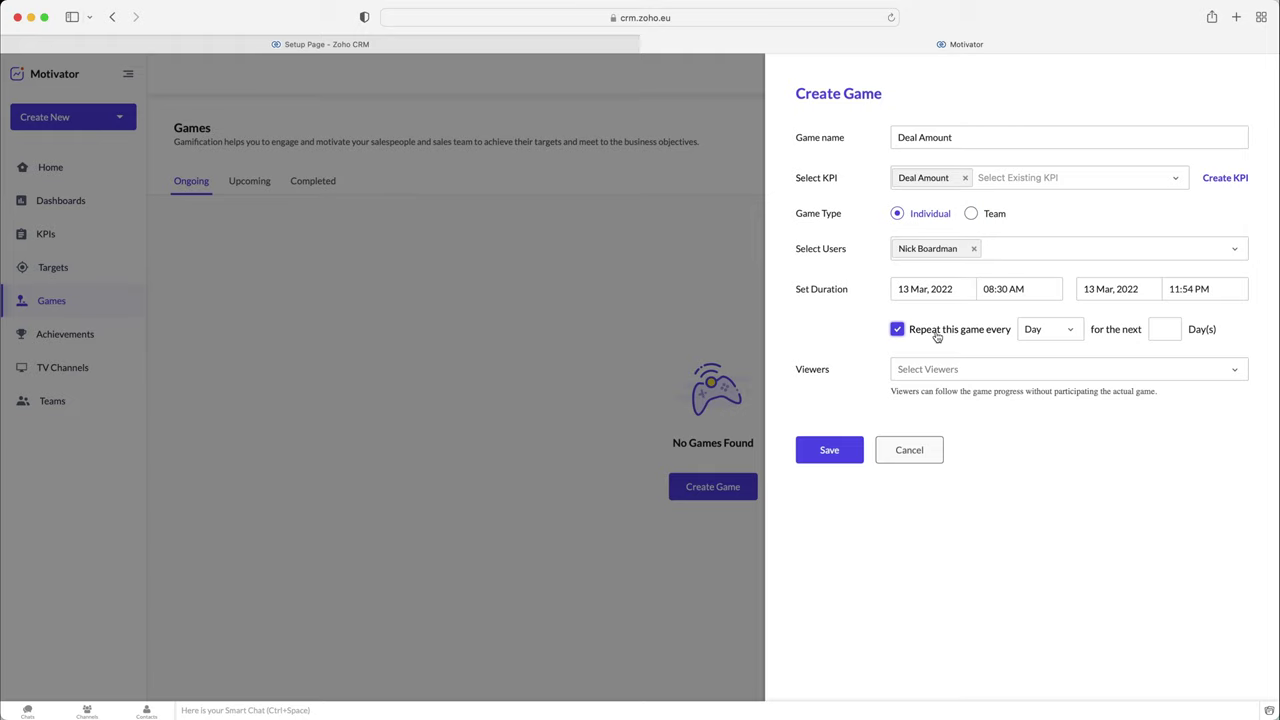
pyautogui.click(1052, 337)
pyautogui.click(1130, 353)
pyautogui.click(897, 330)
pyautogui.click(1082, 372)
pyautogui.click(846, 341)
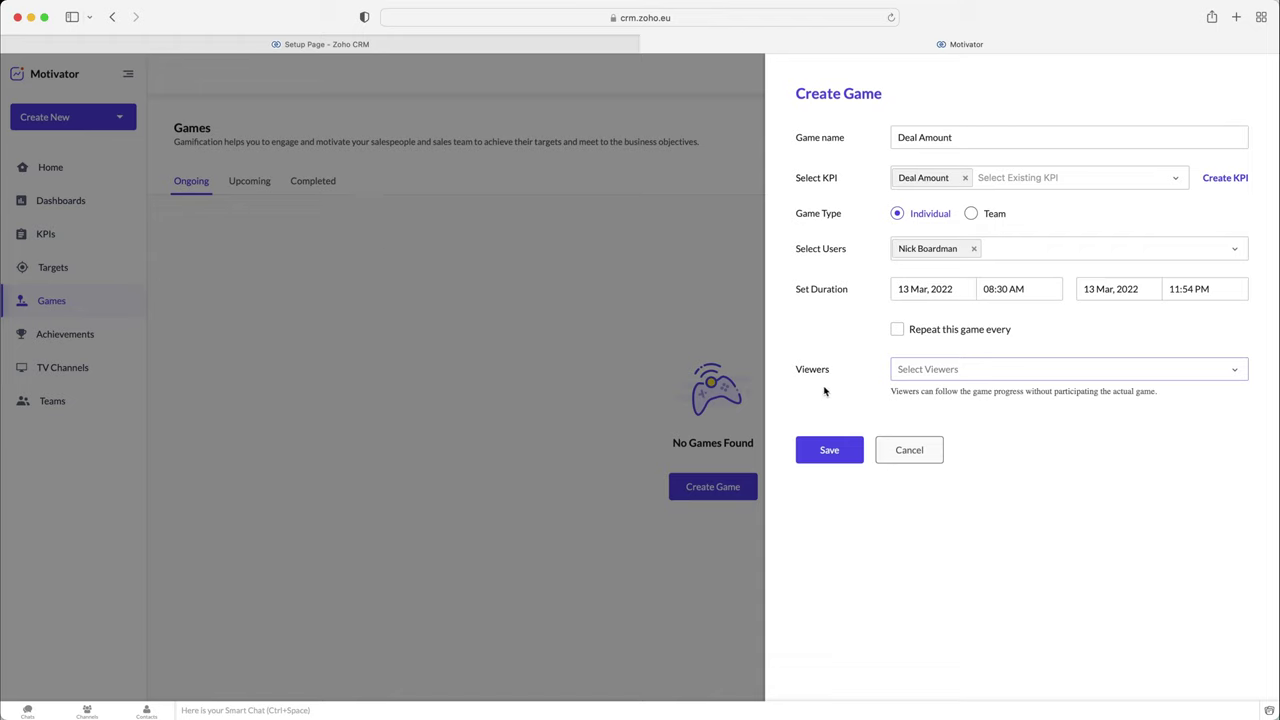
# - Check the participant choices for the Deal Amount game and discard the game without saving it
pyautogui.click(1003, 248)
pyautogui.click(822, 264)
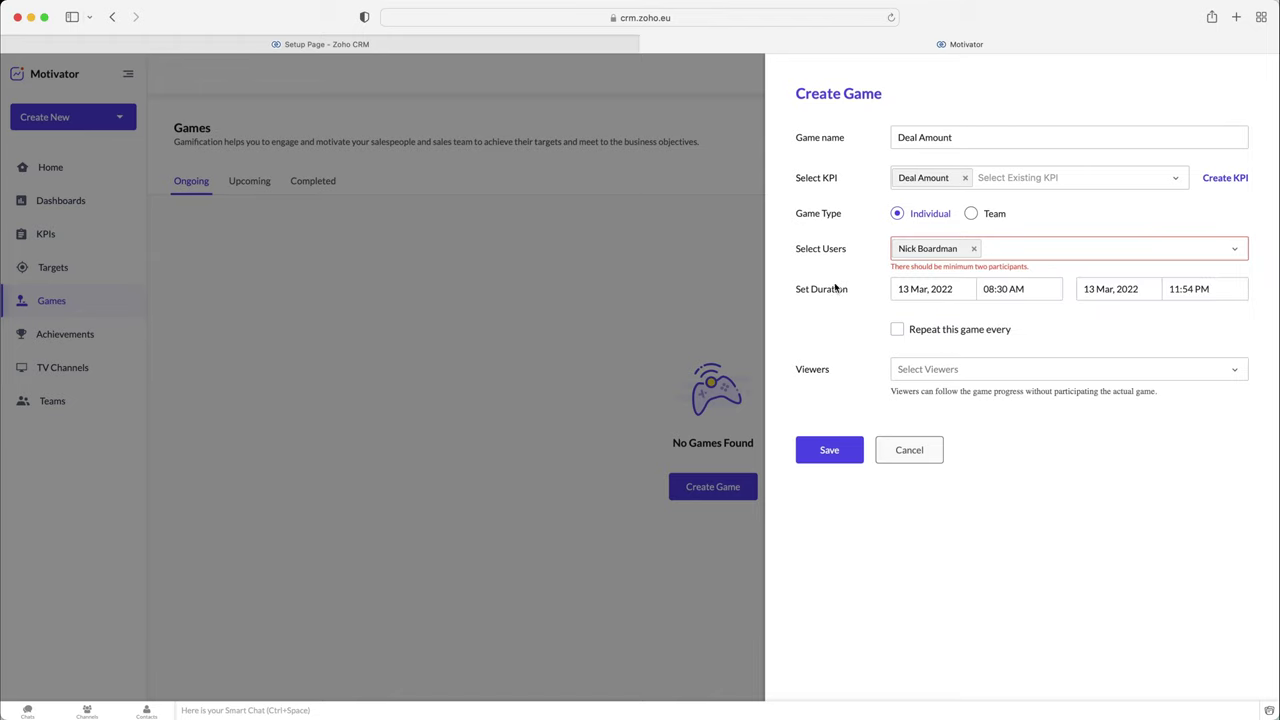
pyautogui.click(922, 450)
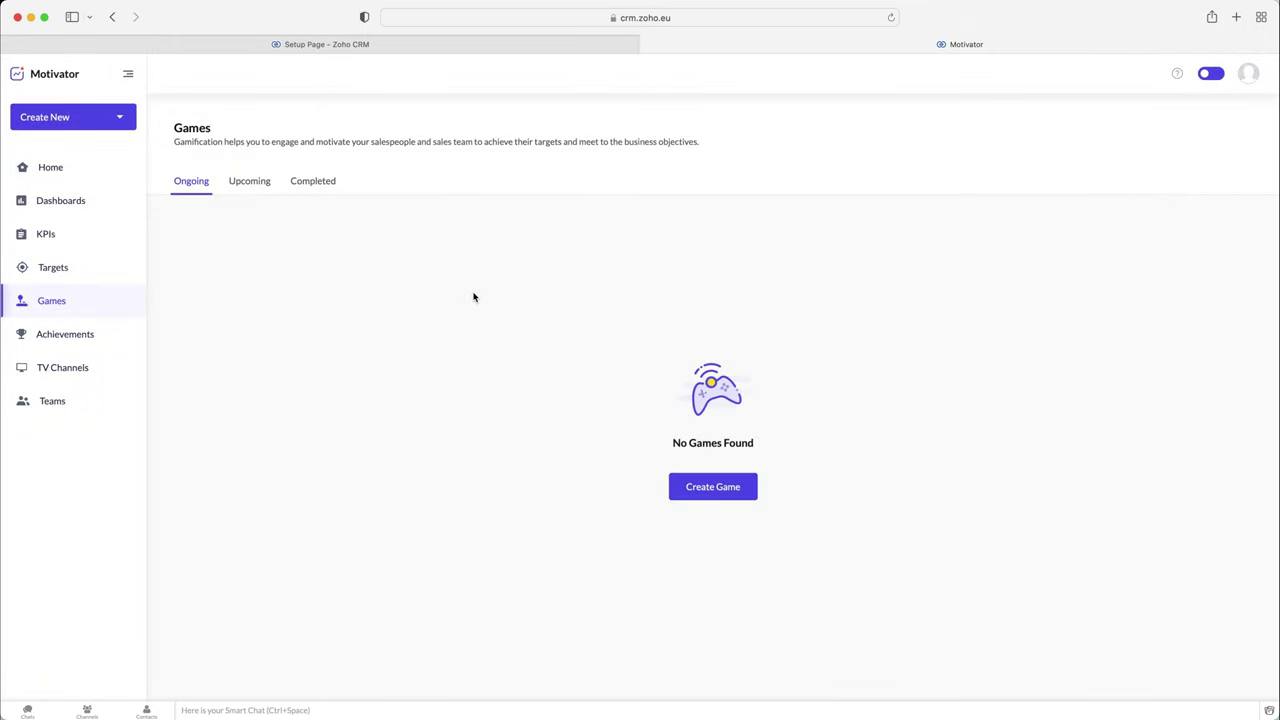
# - Review the achievements overview and start a first TV channel with a new component on its empty slide
pyautogui.click(64, 342)
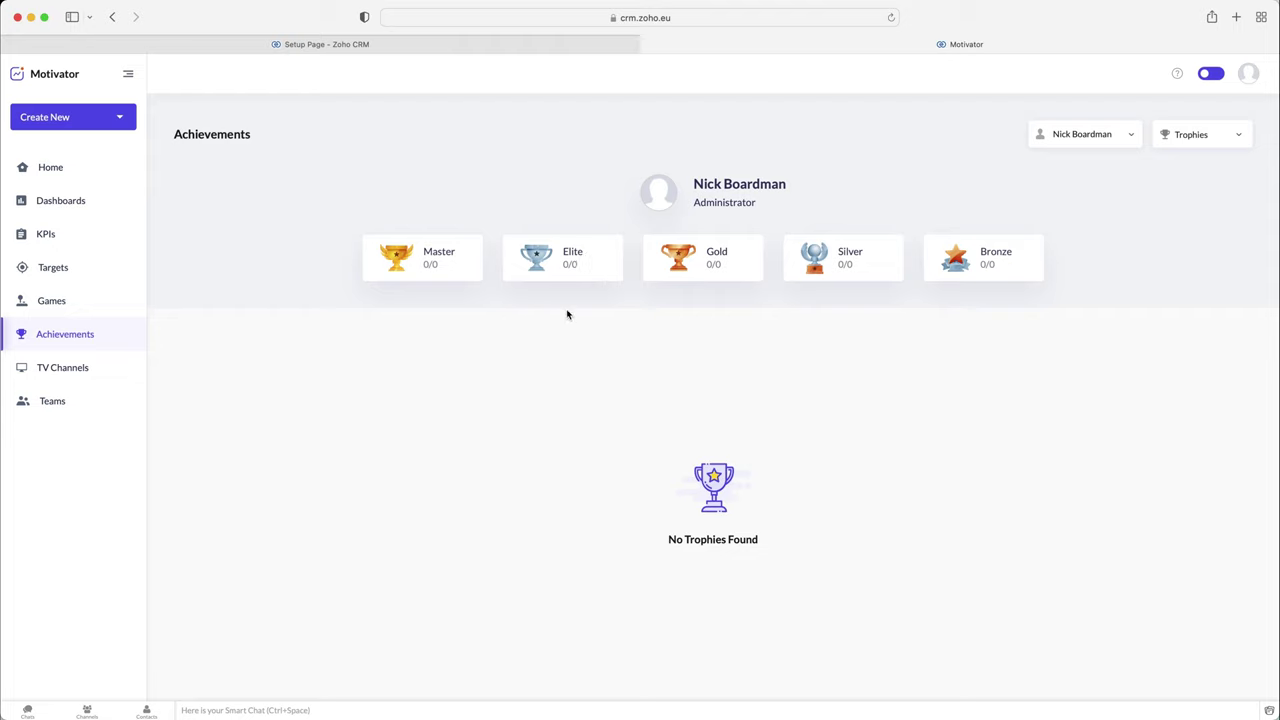
pyautogui.click(83, 371)
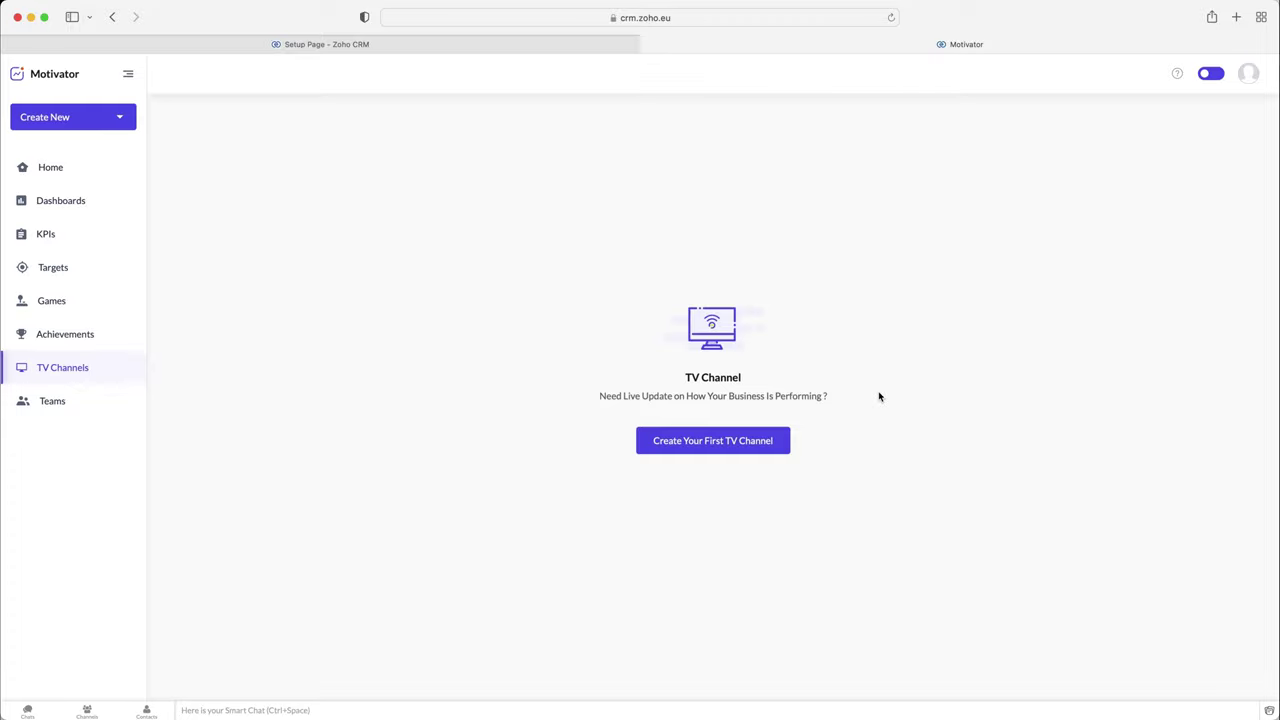
pyautogui.click(748, 447)
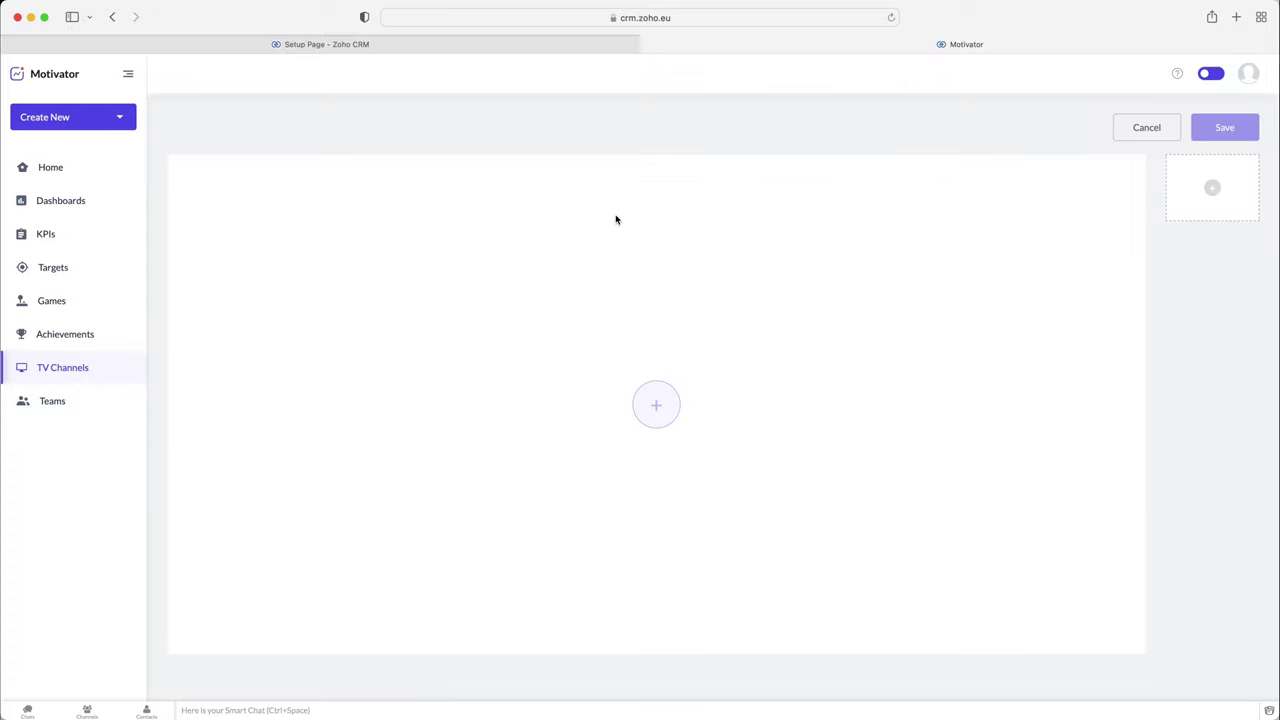
pyautogui.click(655, 428)
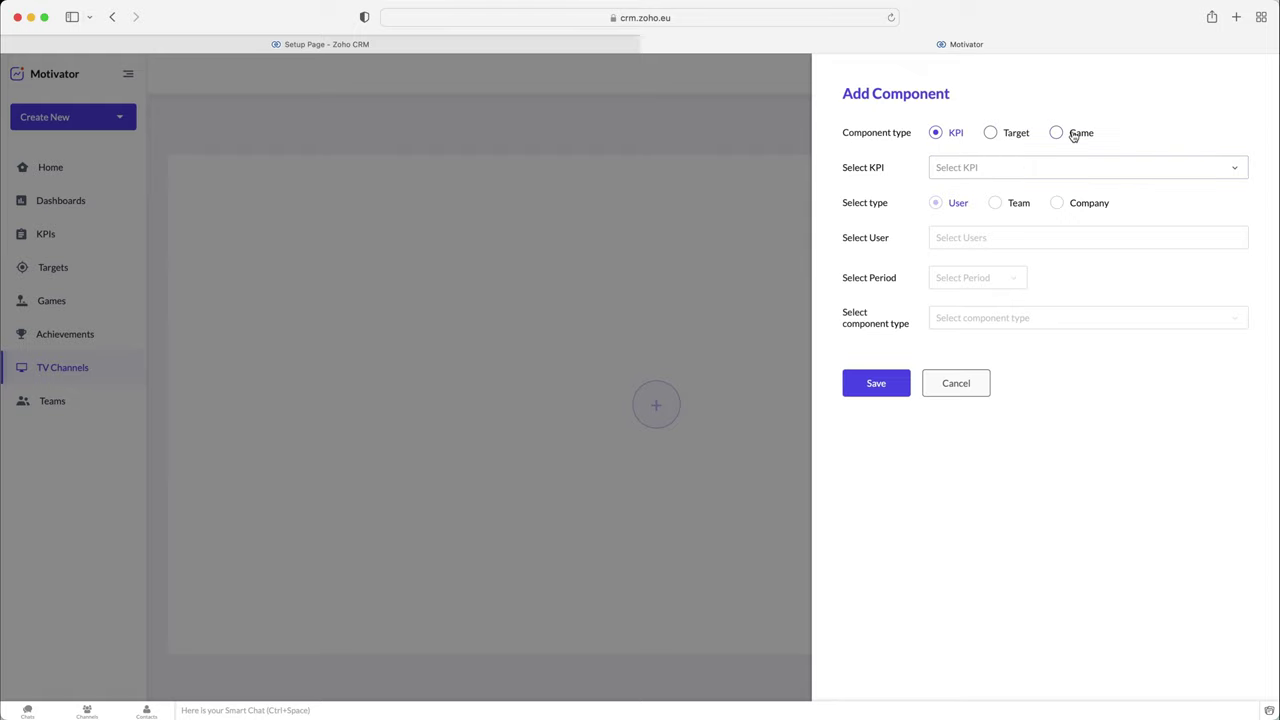
# - Add a Target component to the TV channel, using 10000 Deal Amount Monthly for the only available user
pyautogui.click(1011, 168)
pyautogui.click(992, 135)
pyautogui.click(1000, 167)
pyautogui.click(1003, 195)
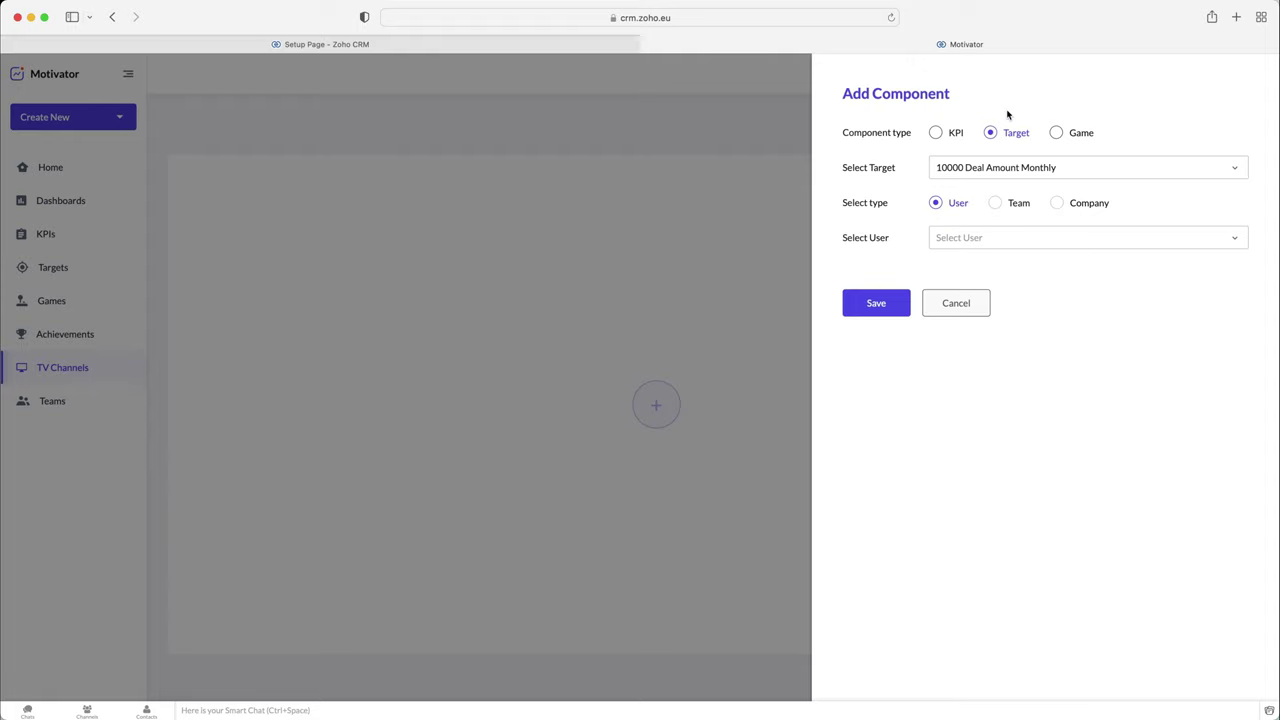
pyautogui.click(977, 240)
pyautogui.click(1025, 270)
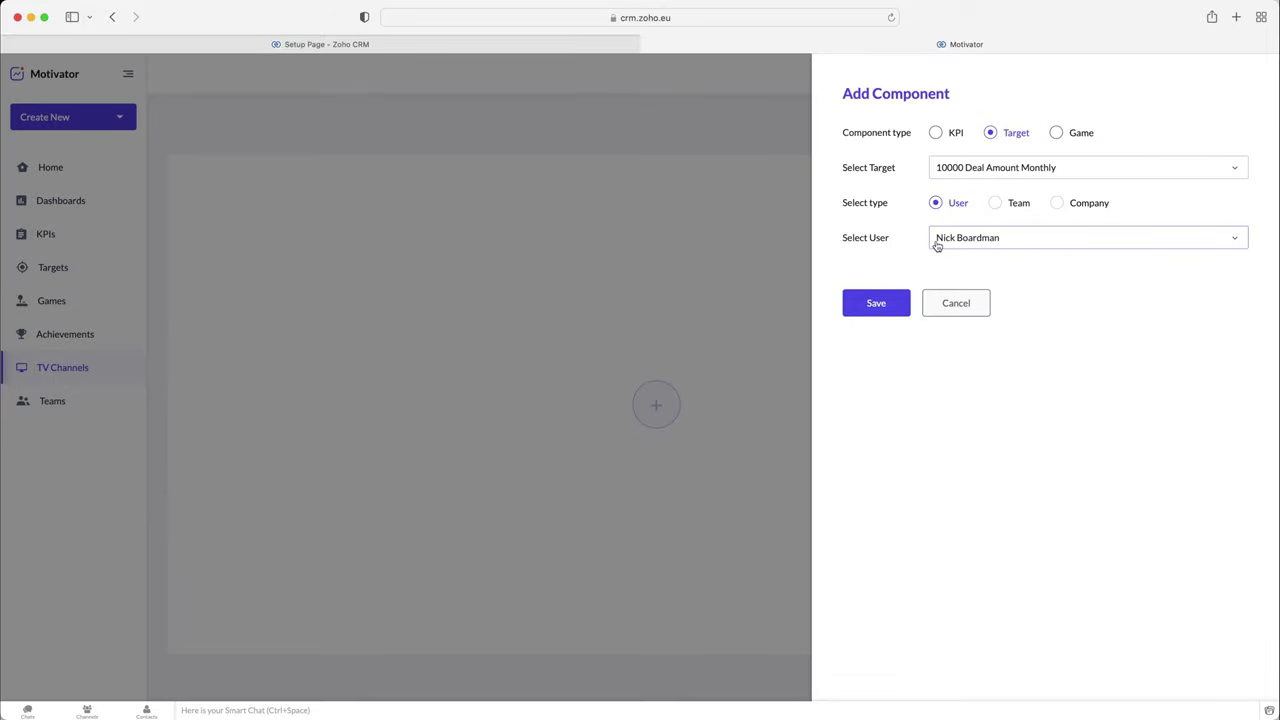
pyautogui.click(876, 303)
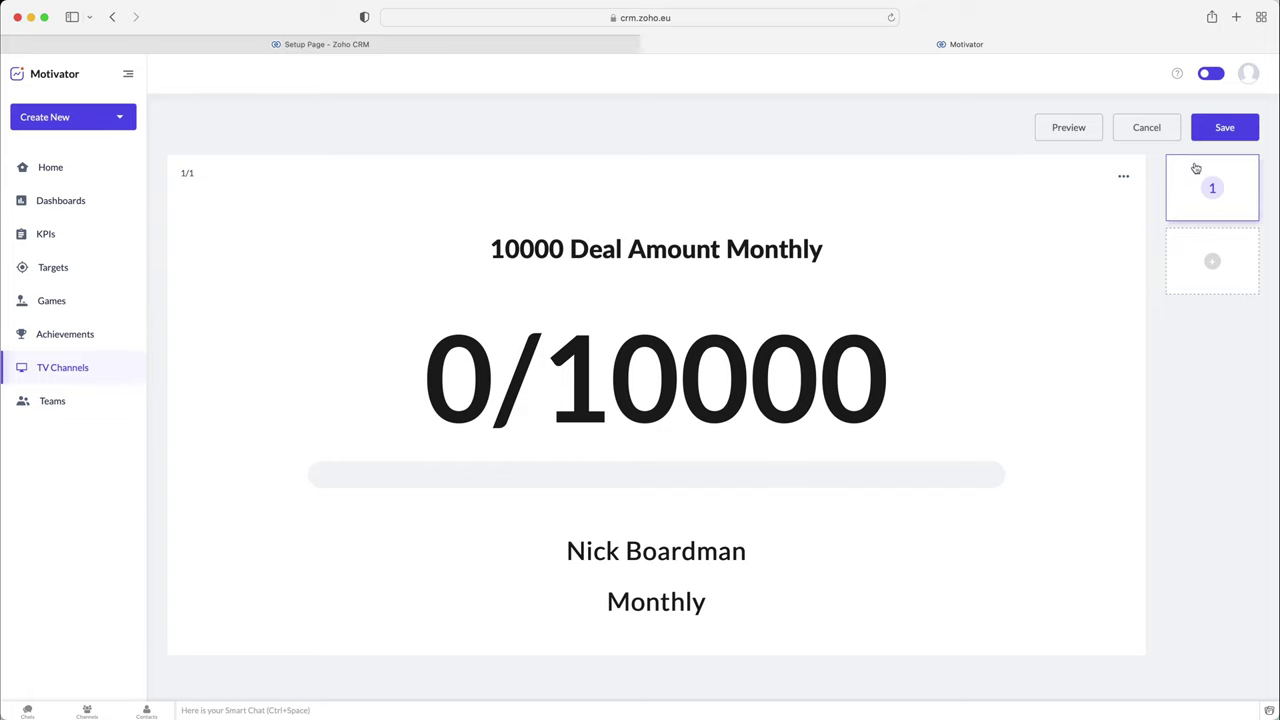
# - Save the TV channel under the name "Example Channel" with a 5-second transition time
pyautogui.click(1208, 120)
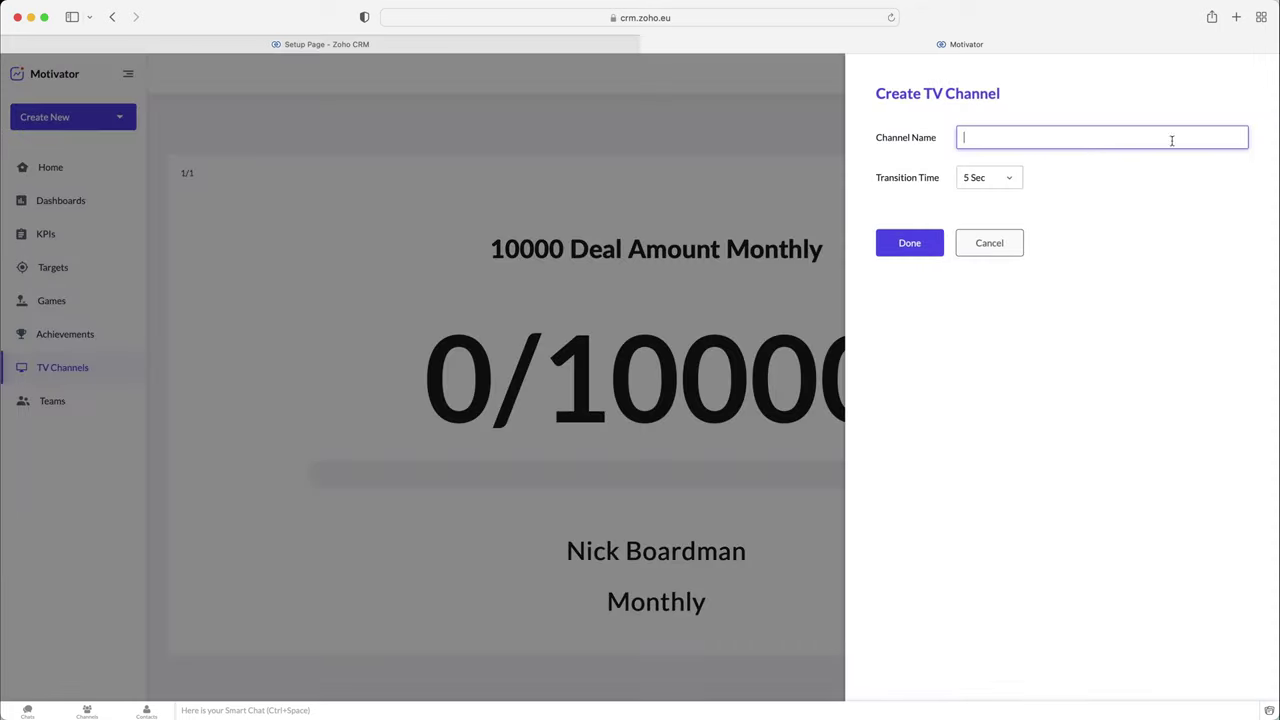
pyautogui.write('Example Channel')
pyautogui.click(1002, 180)
pyautogui.click(943, 244)
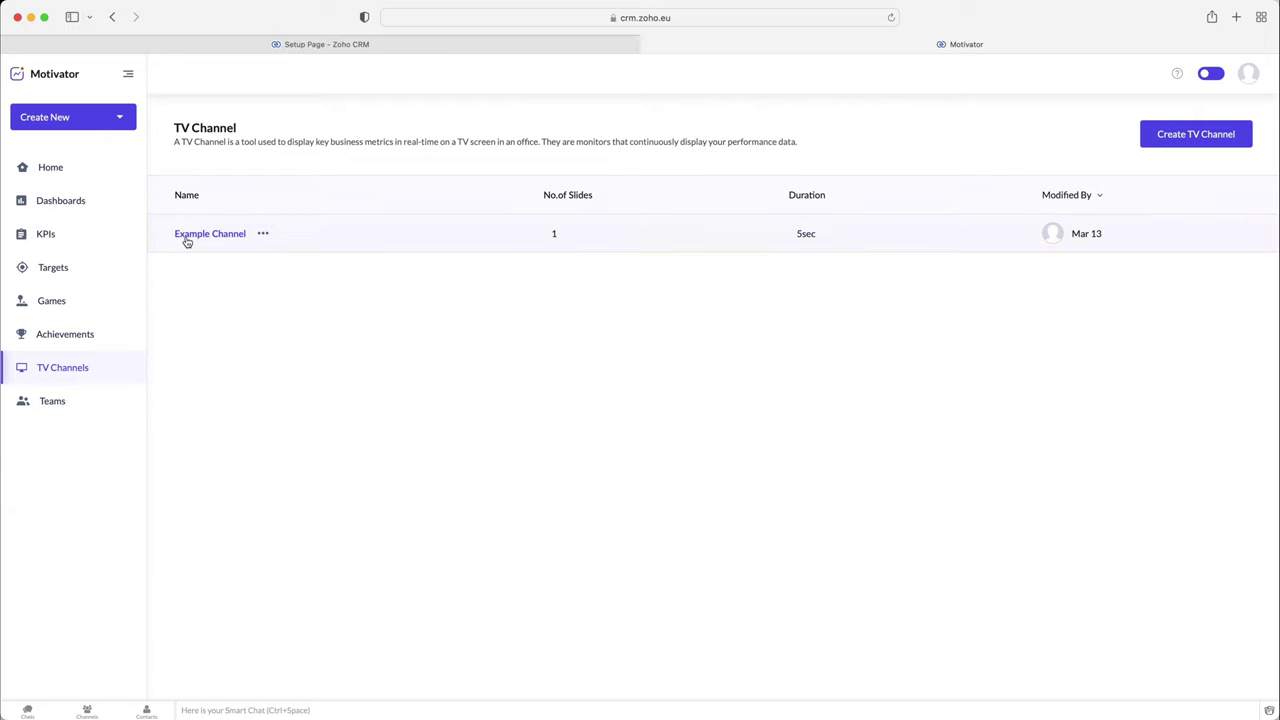
# - Look at the fields for creating a first team and leave the form without saving
pyautogui.click(63, 404)
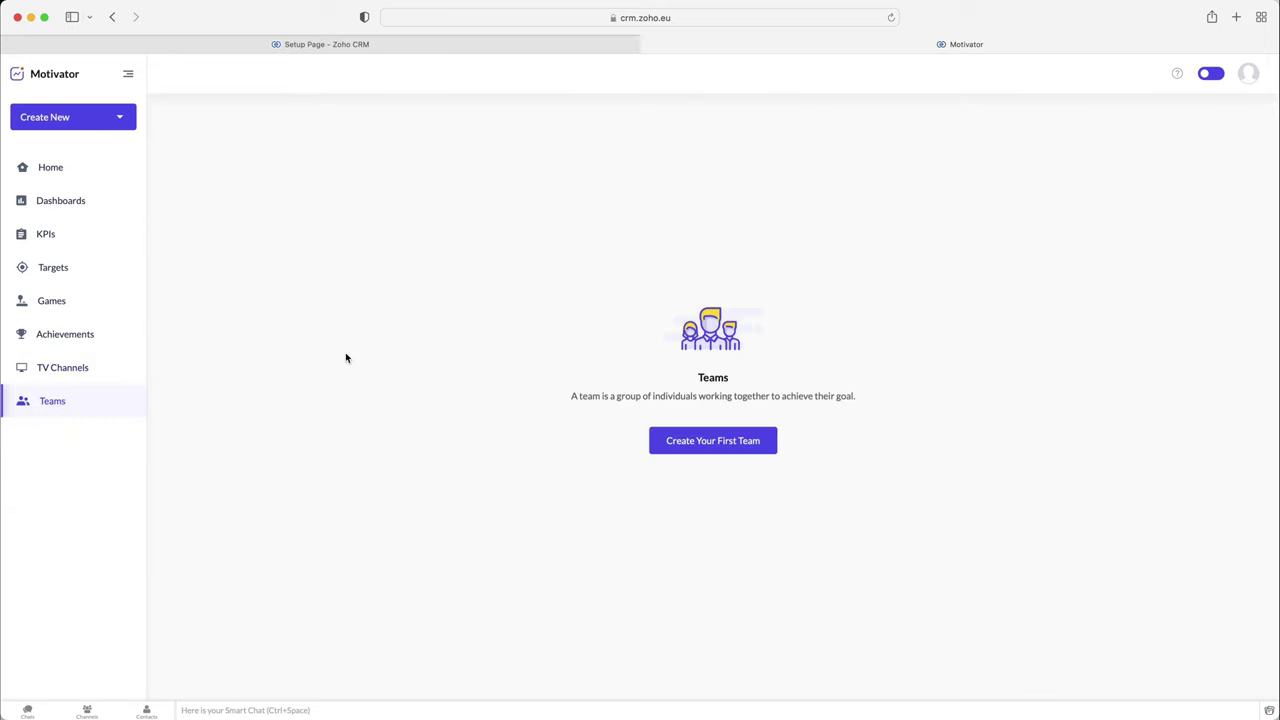
pyautogui.click(742, 437)
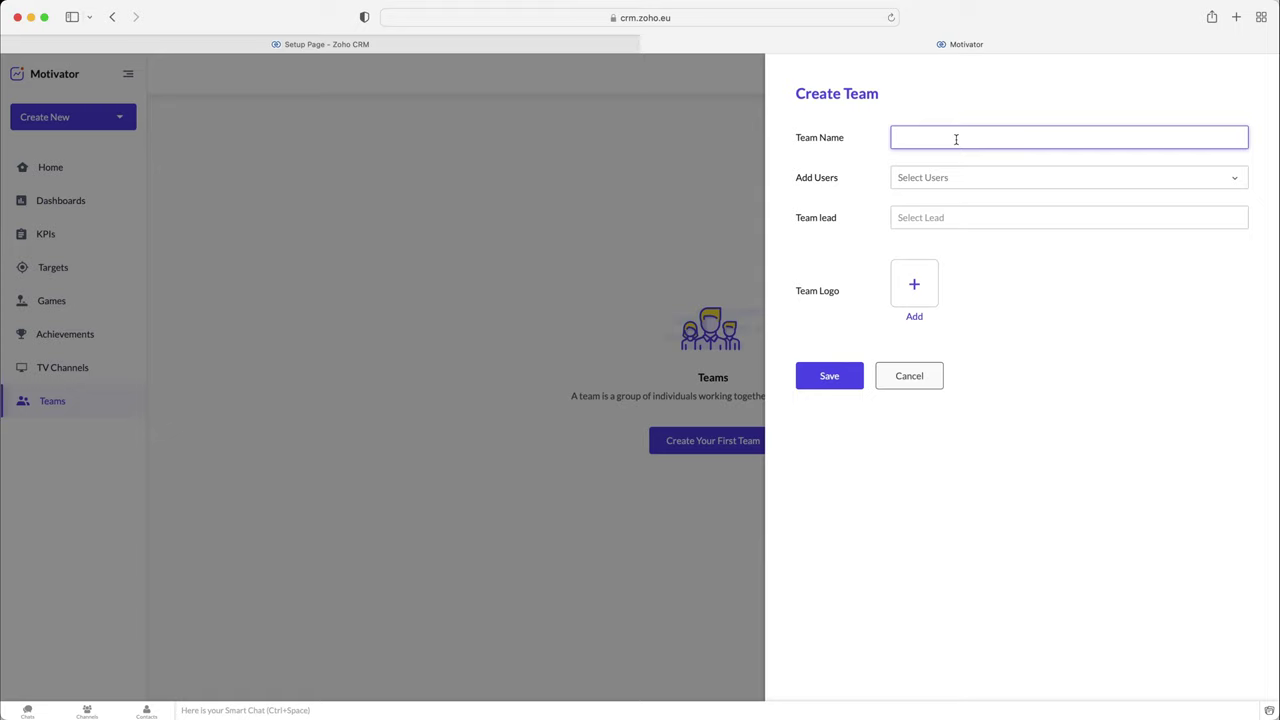
pyautogui.click(940, 217)
pyautogui.click(820, 236)
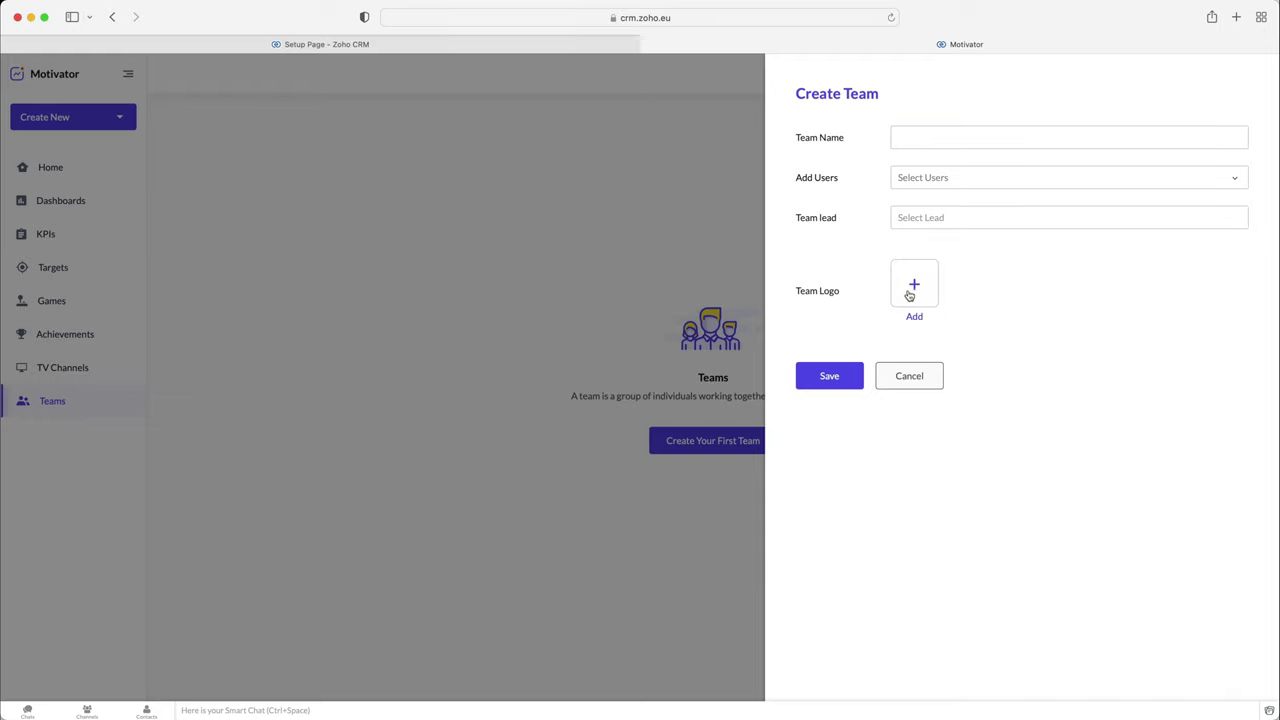
pyautogui.click(945, 130)
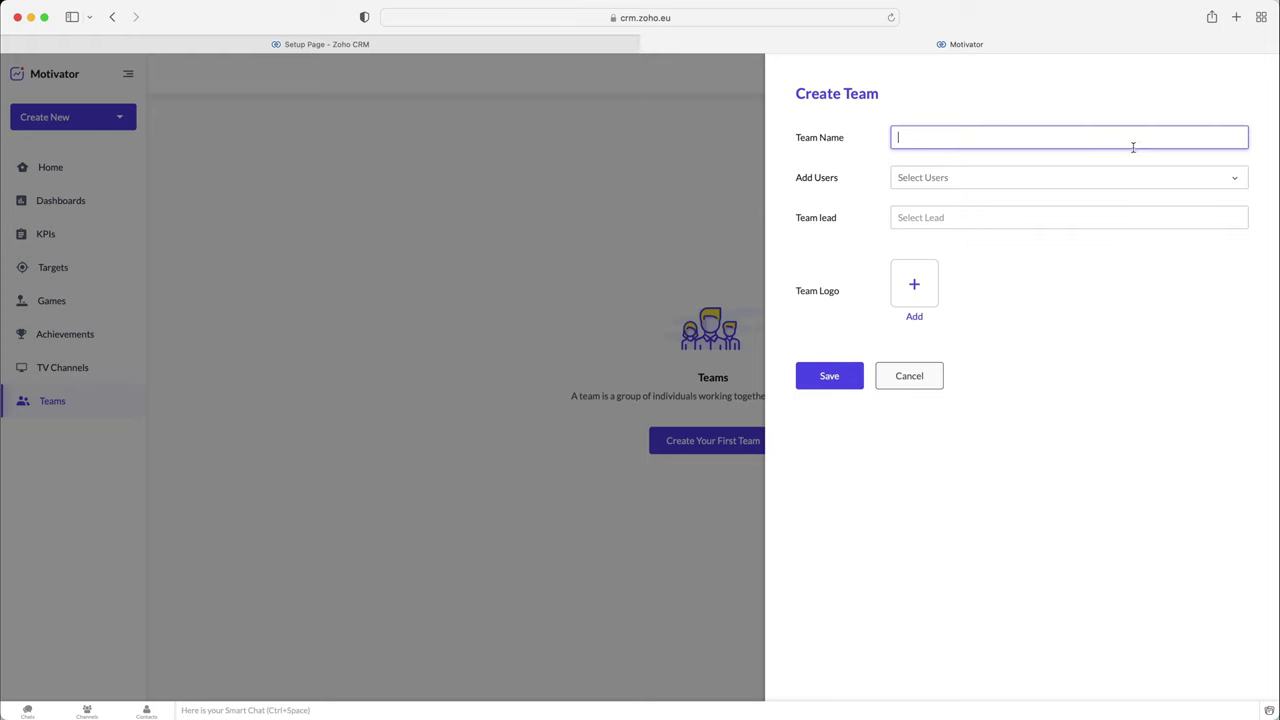
pyautogui.click(919, 382)
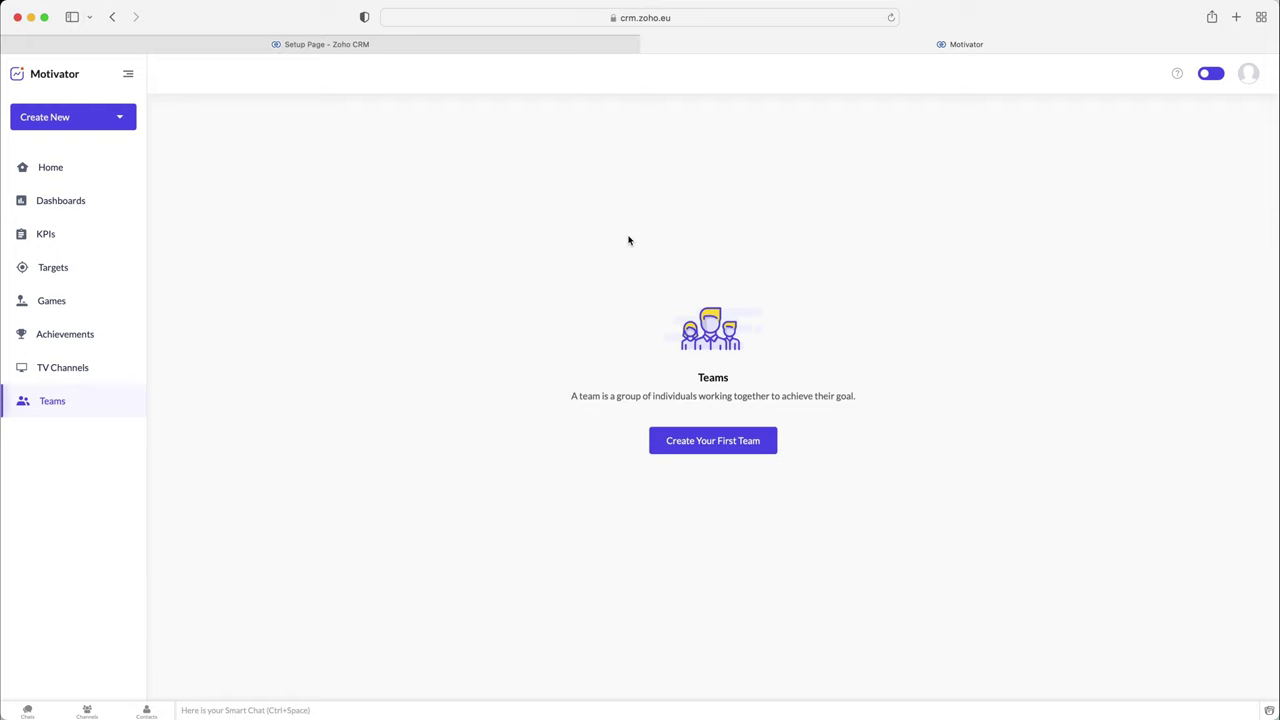
# - Review the KPI and target dashboard and check its category filter and dashboard selection options
pyautogui.click(67, 204)
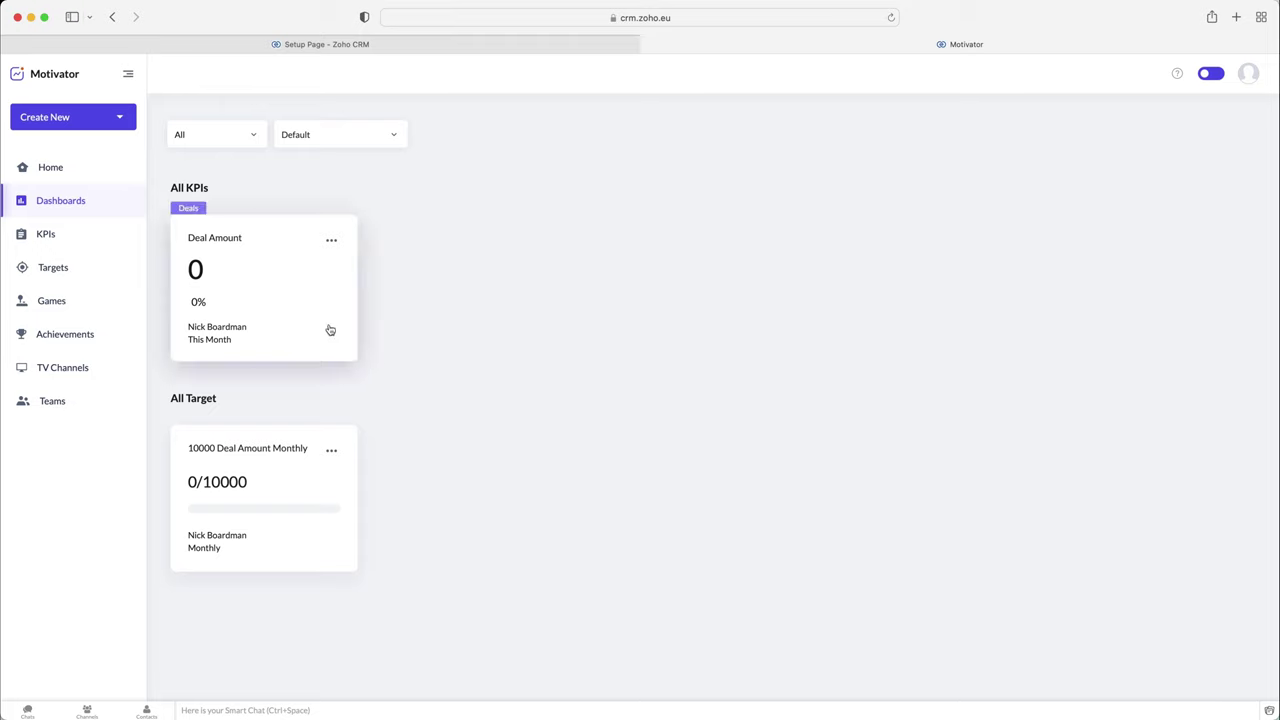
pyautogui.click(234, 134)
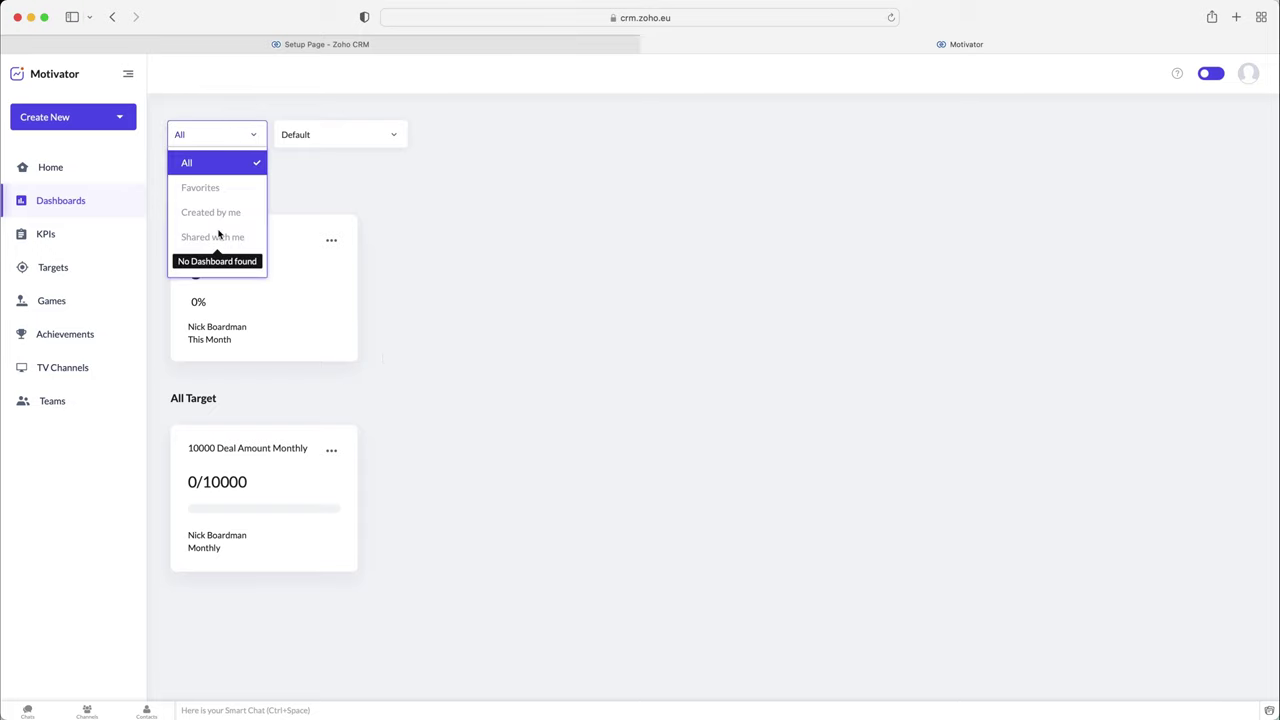
pyautogui.click(340, 132)
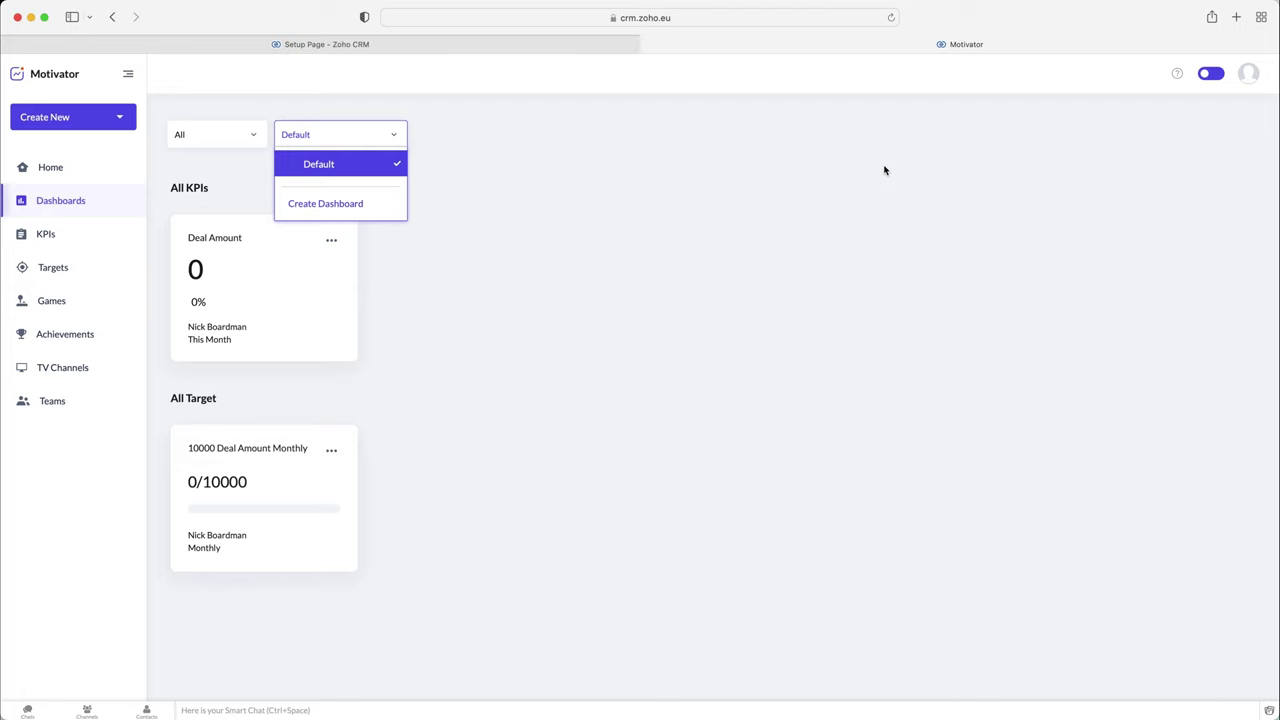
pyautogui.click(814, 176)
# - View the Motivator home page and return to the list of TV channels
pyautogui.click(94, 177)
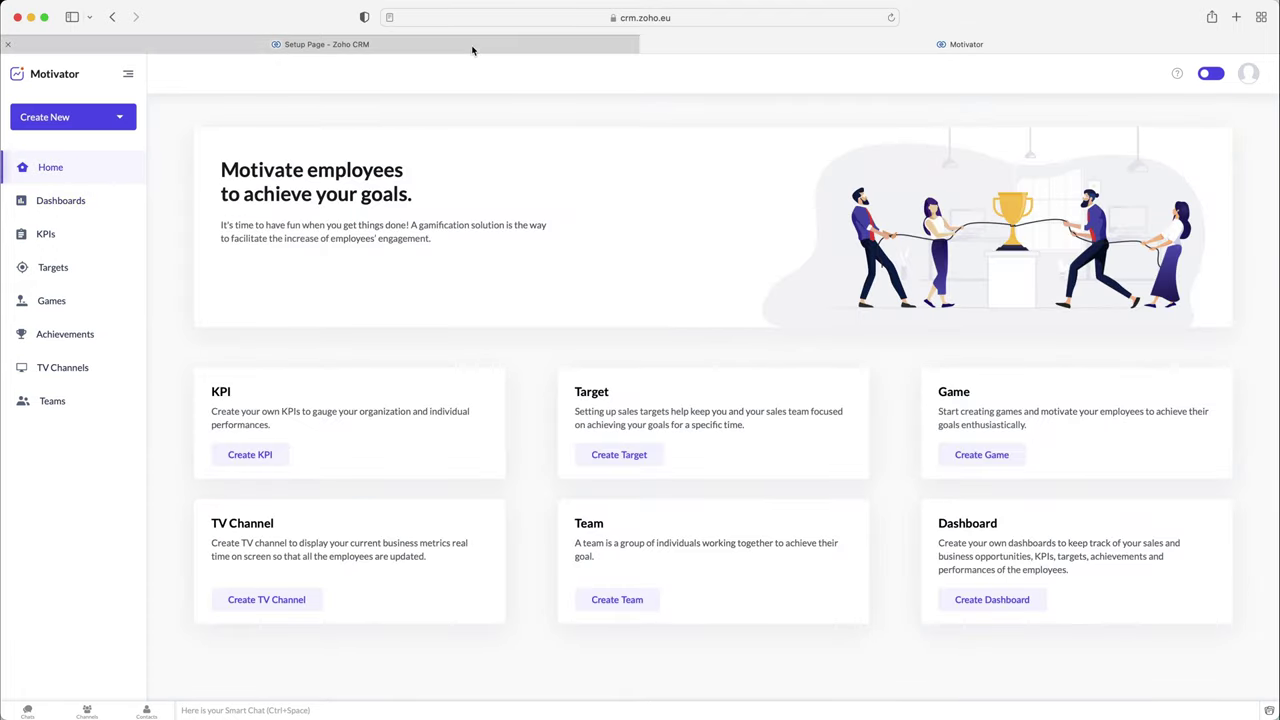
pyautogui.moveTo(473, 50)
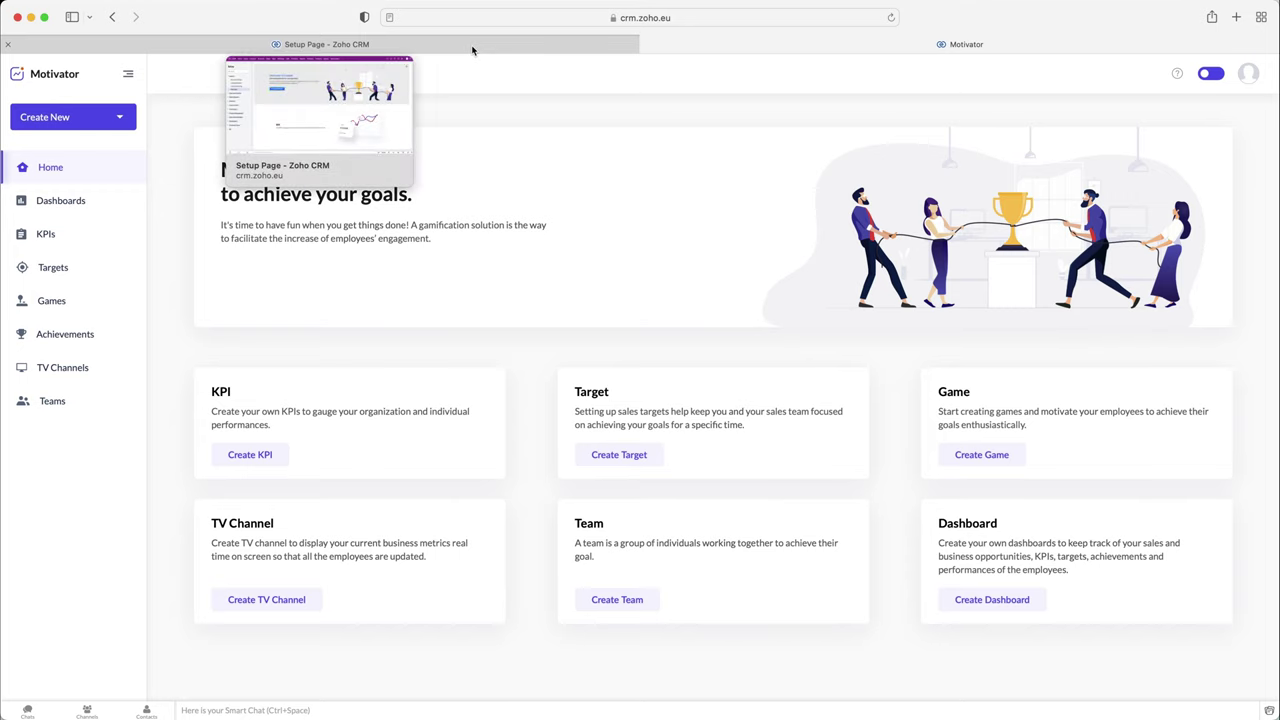
pyautogui.click(60, 368)
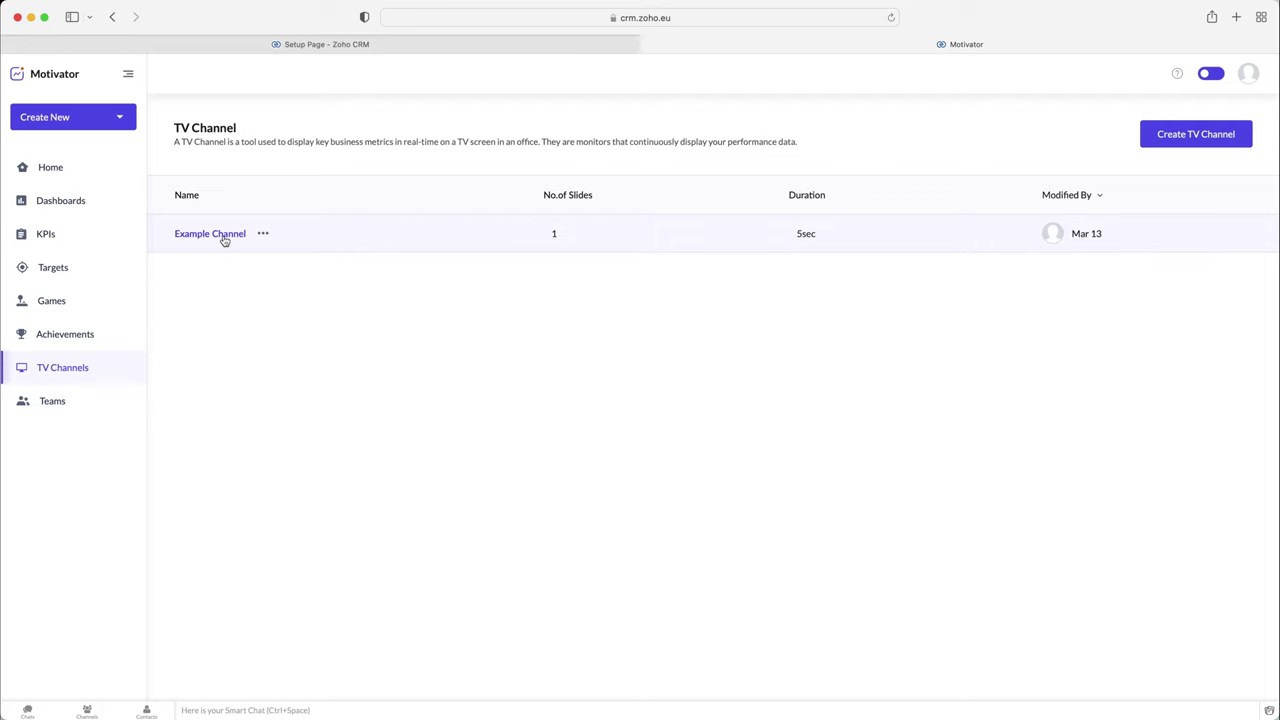